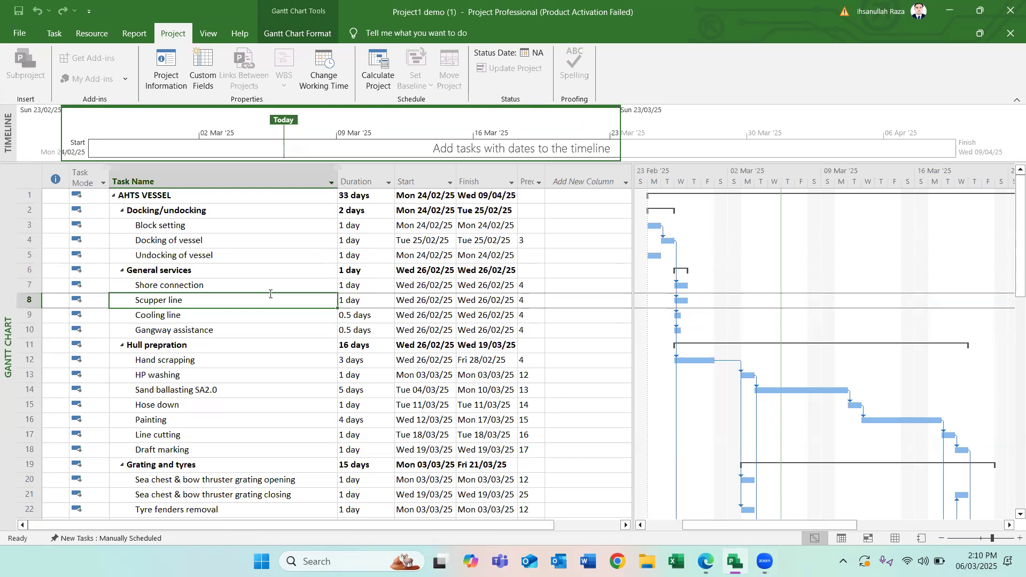
click(165, 211)
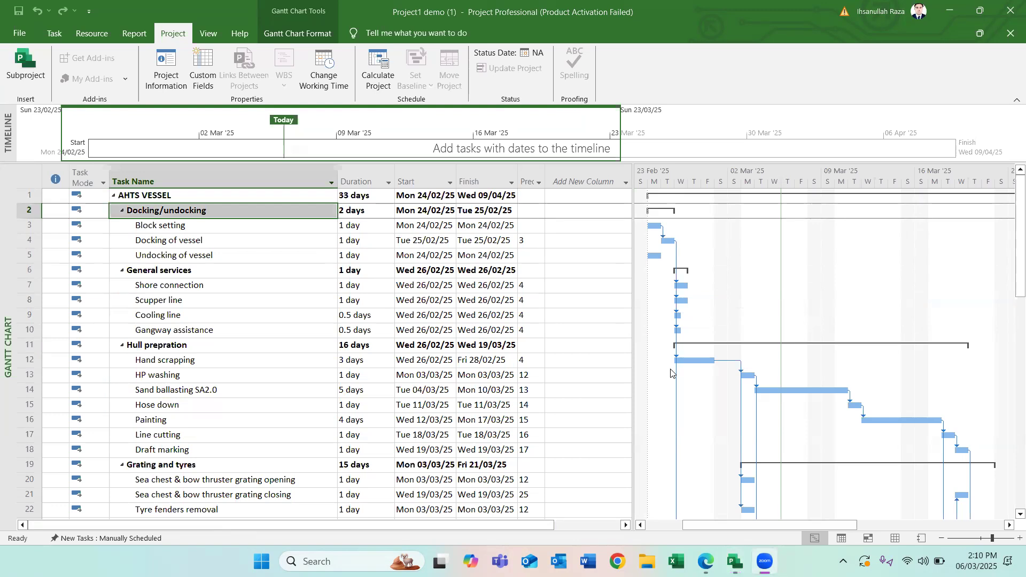
click(203, 332)
click(241, 296)
click(241, 256)
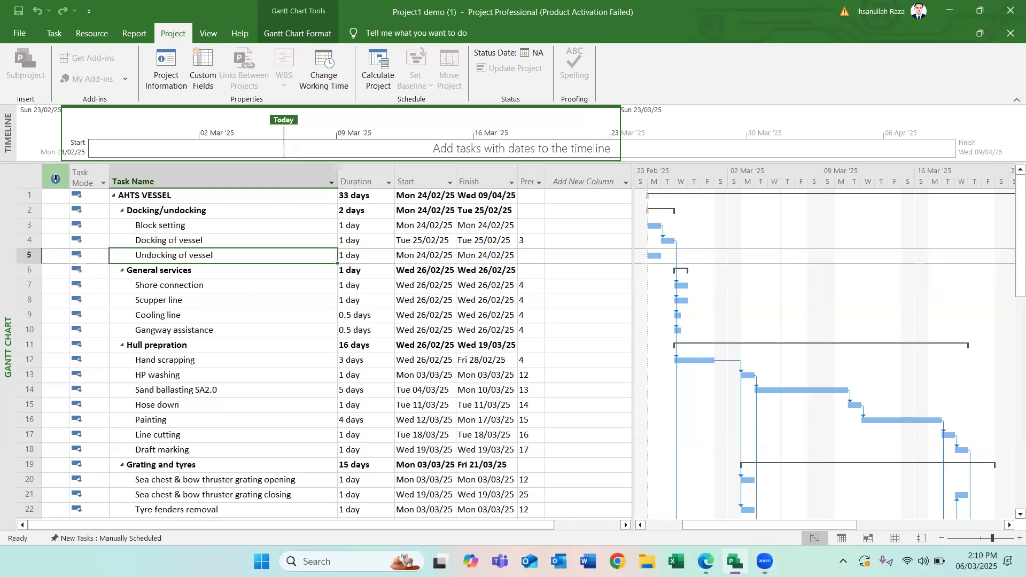
click(600, 374)
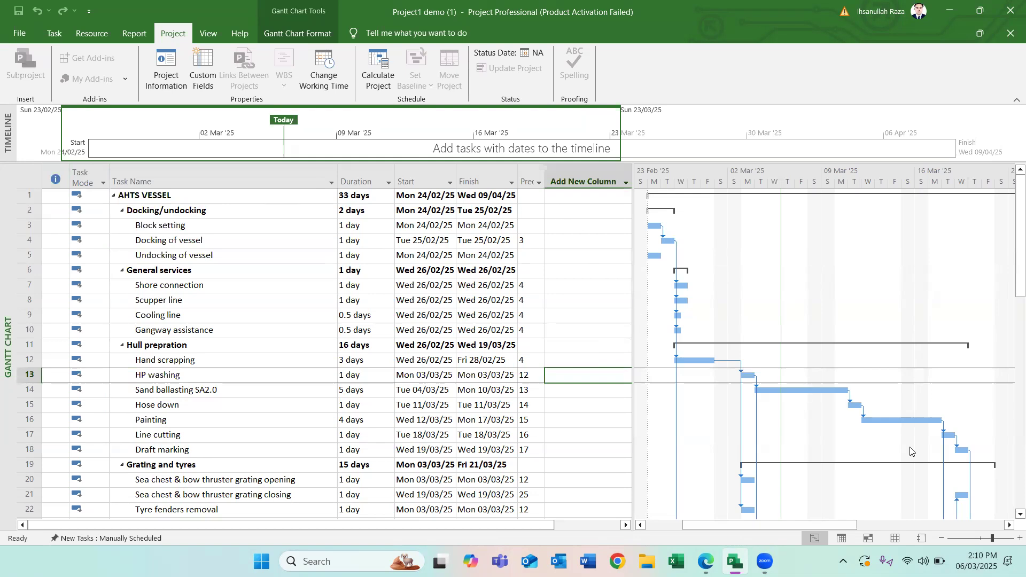
- Open the Resource Sheet view and add two resources named Labor and JCB Machine
click(895, 539)
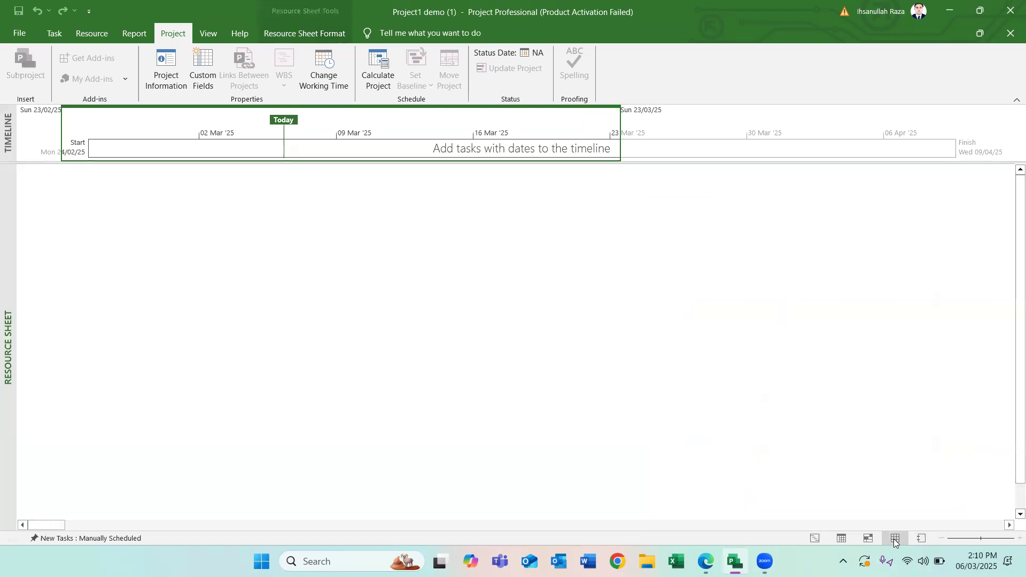
click(112, 185)
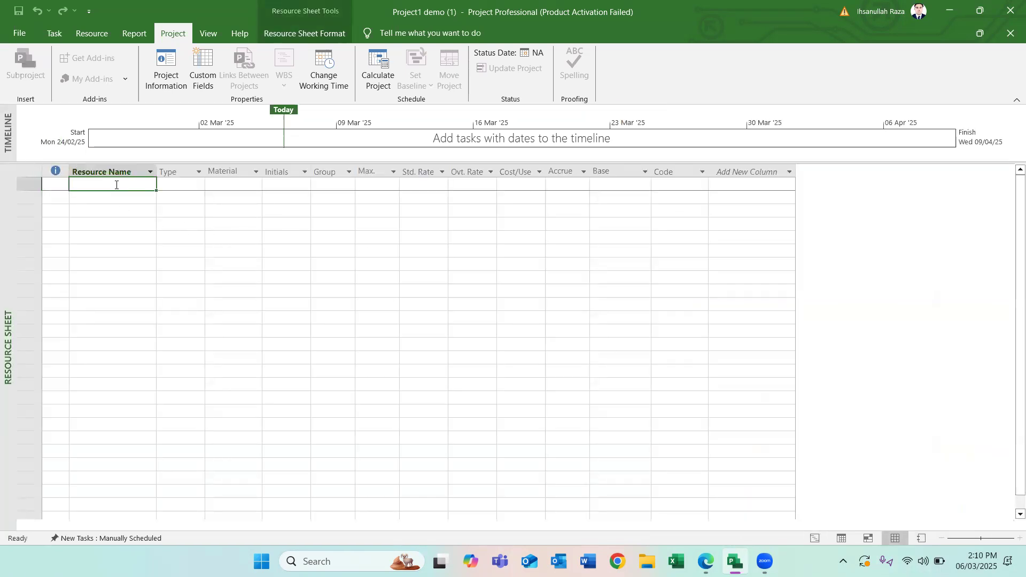
text(Lab)
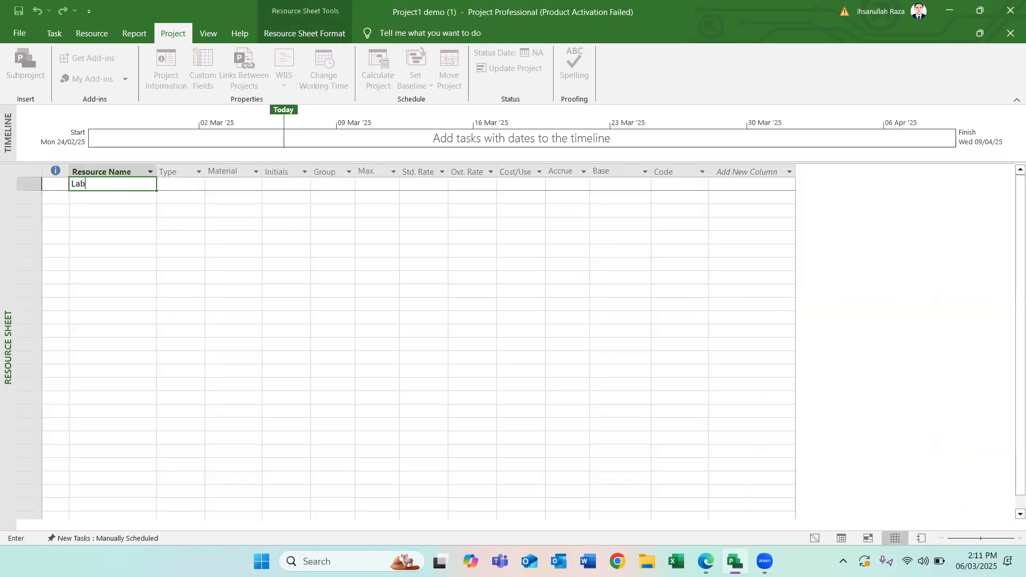
text(or)
key(Return)
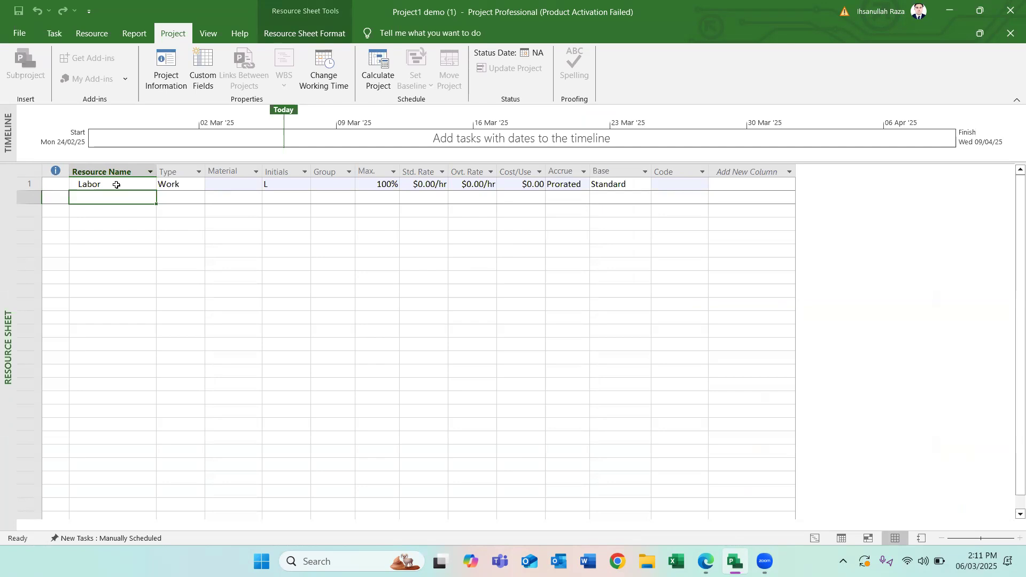
text(JCB)
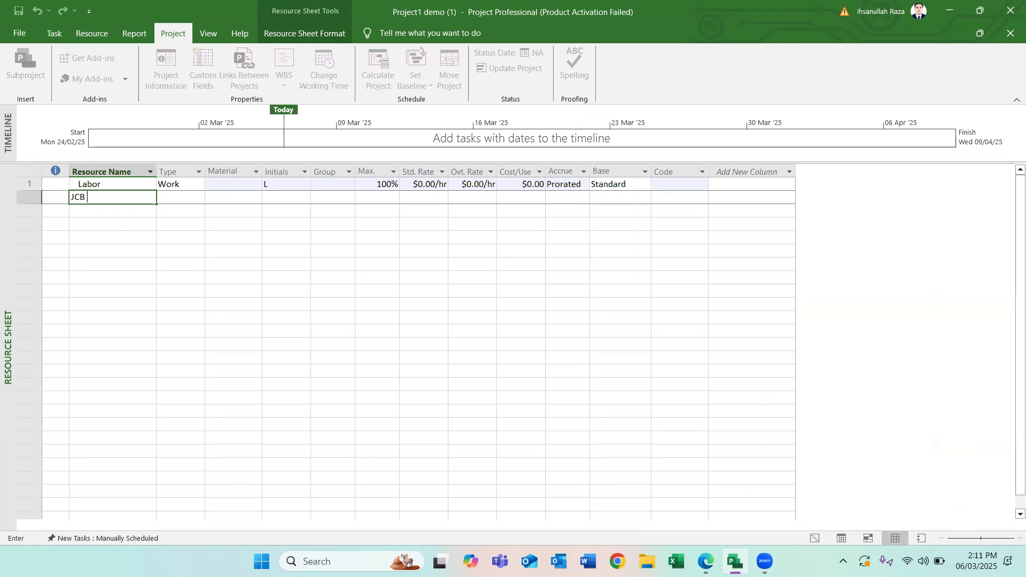
text( Machine)
key(Return)
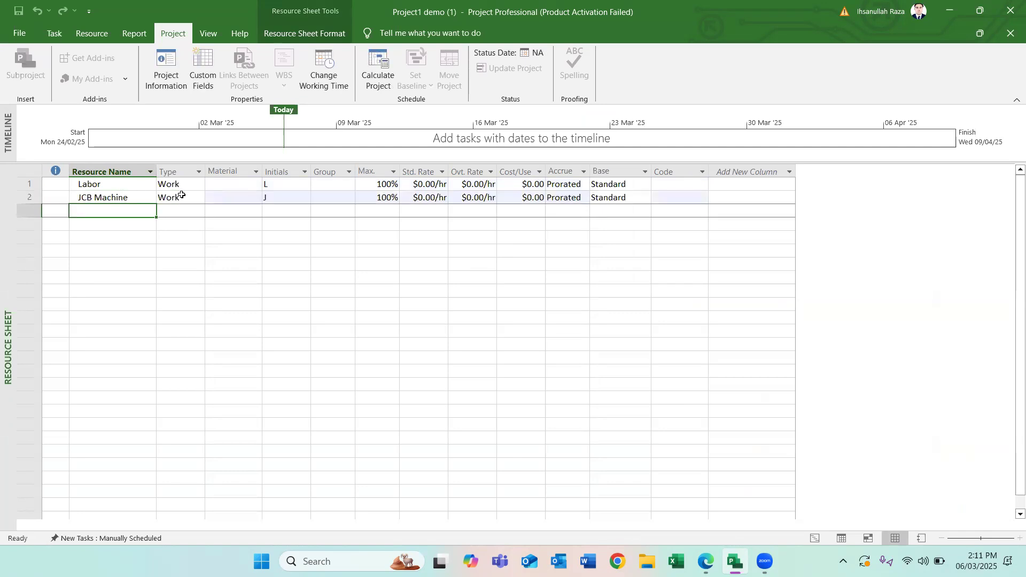
- Set the resource type of both Labor and JCB Machine to Work
click(188, 185)
click(201, 184)
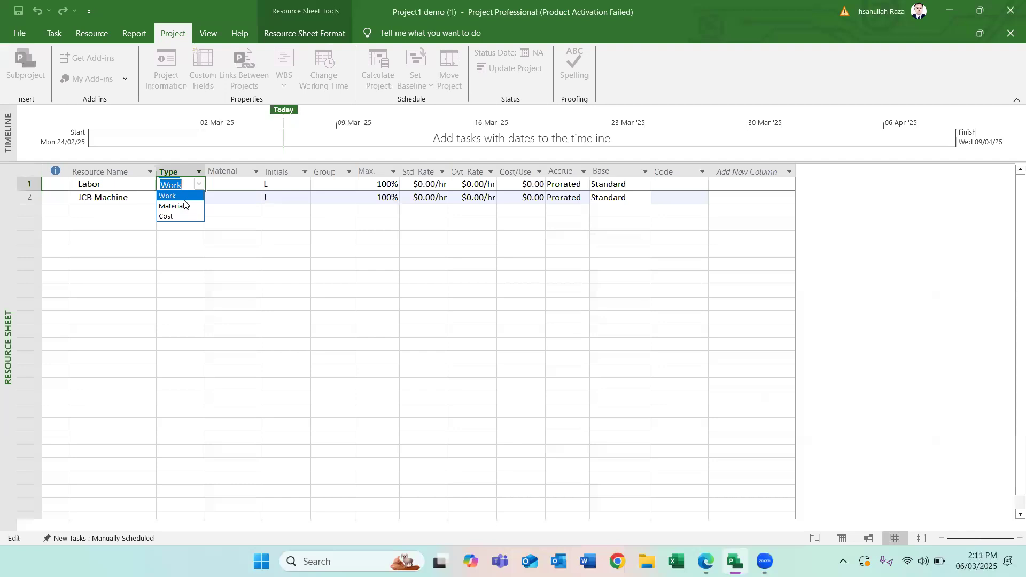
click(183, 196)
click(190, 198)
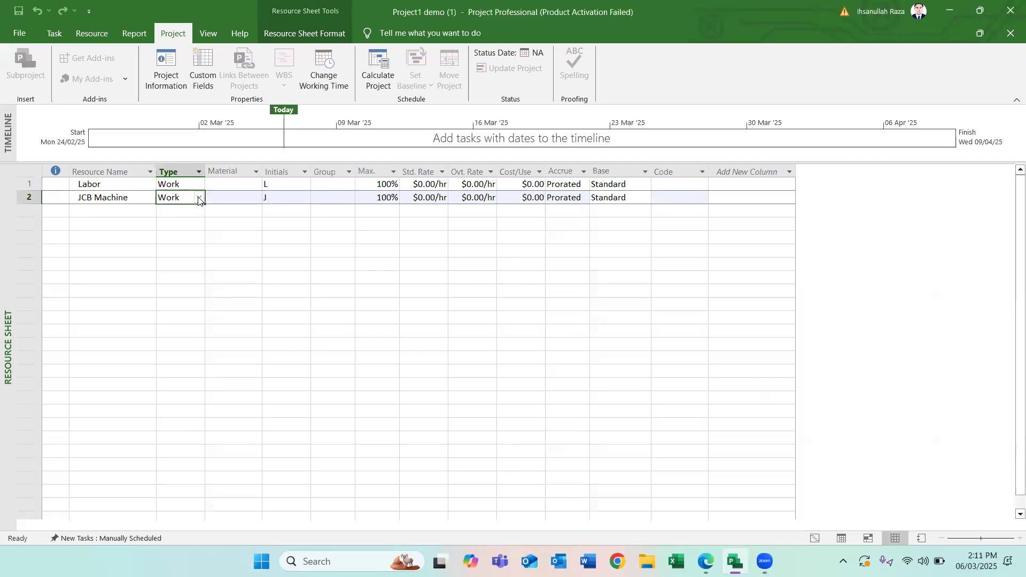
click(199, 198)
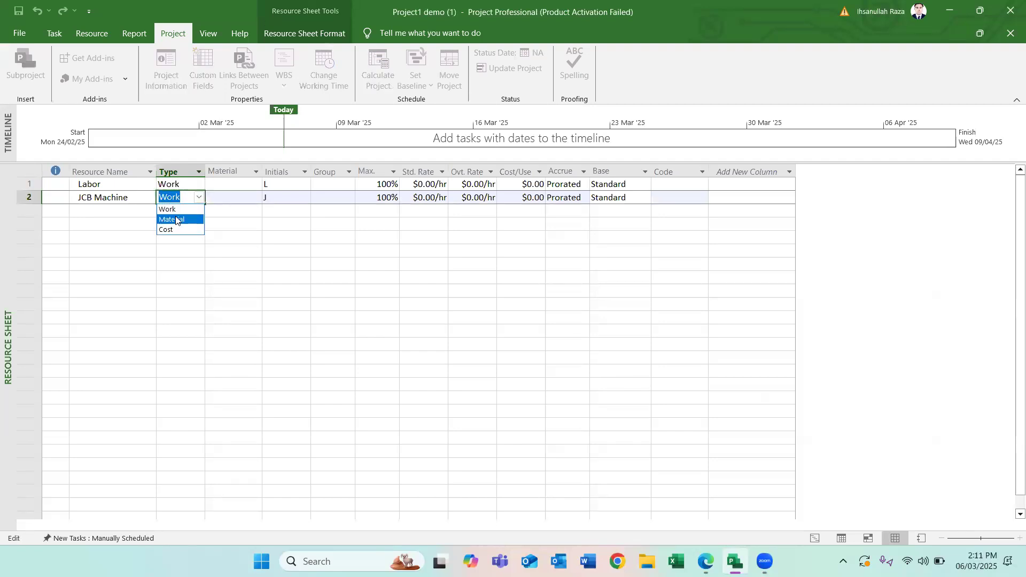
click(179, 210)
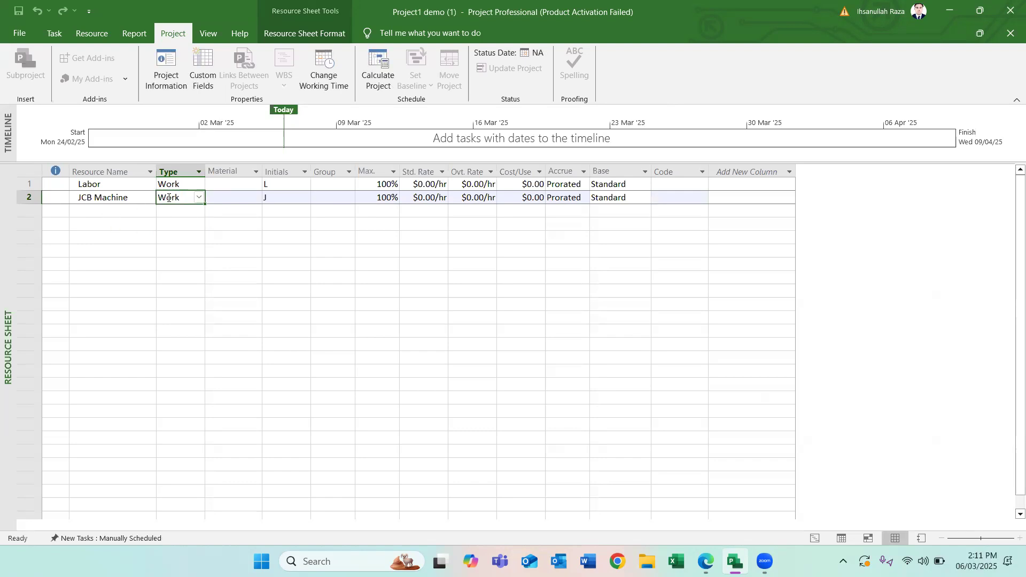
- Add a third resource named Concrete and set its type to Material
click(122, 209)
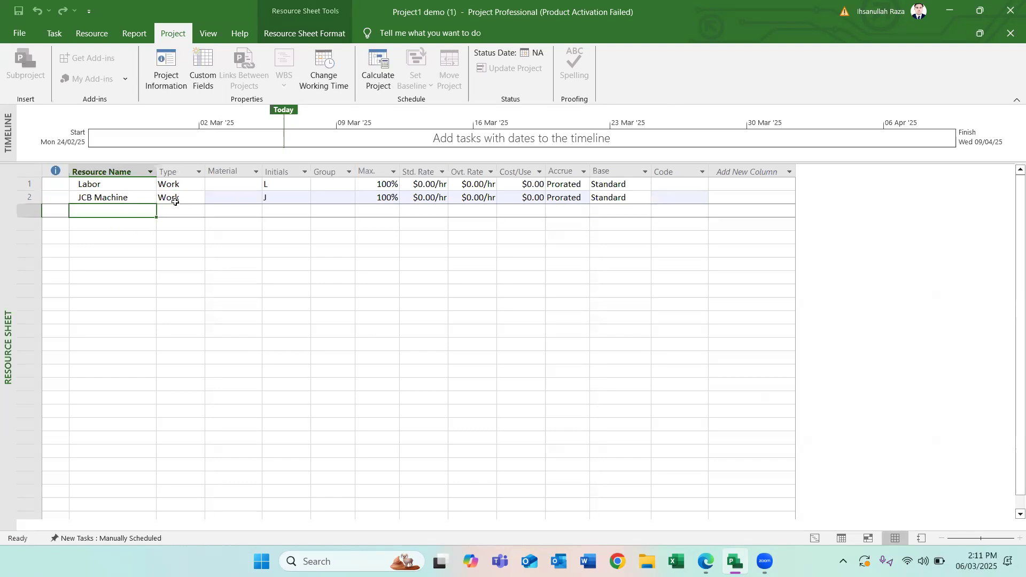
text(Concrete)
key(Return)
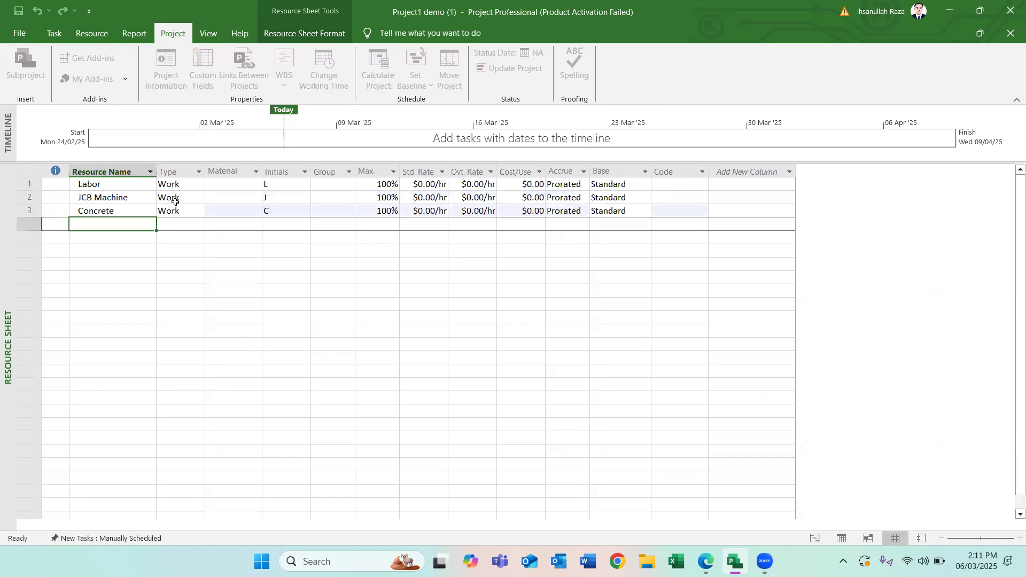
click(169, 219)
click(194, 202)
click(198, 209)
click(199, 211)
click(174, 233)
click(327, 227)
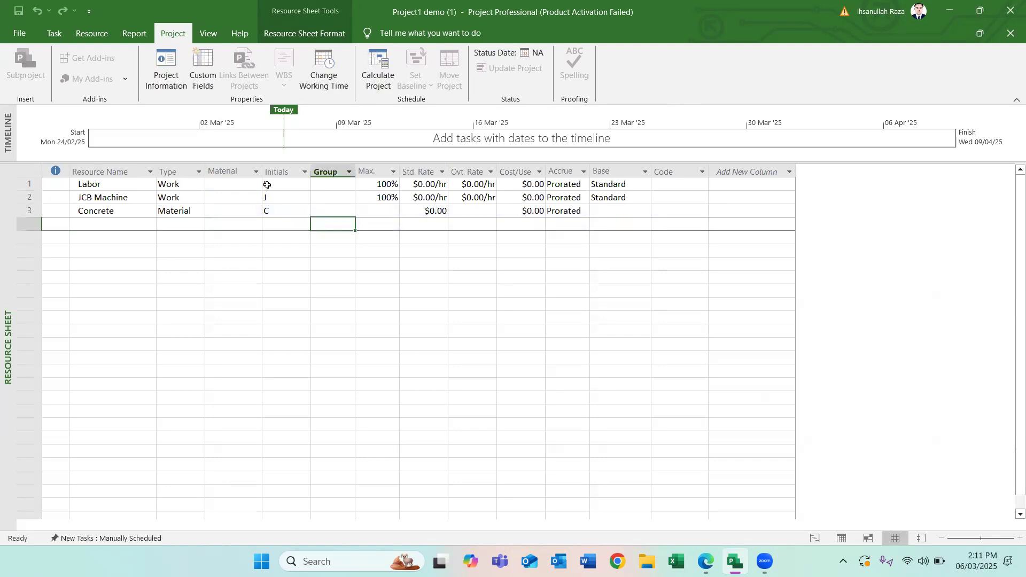
click(295, 186)
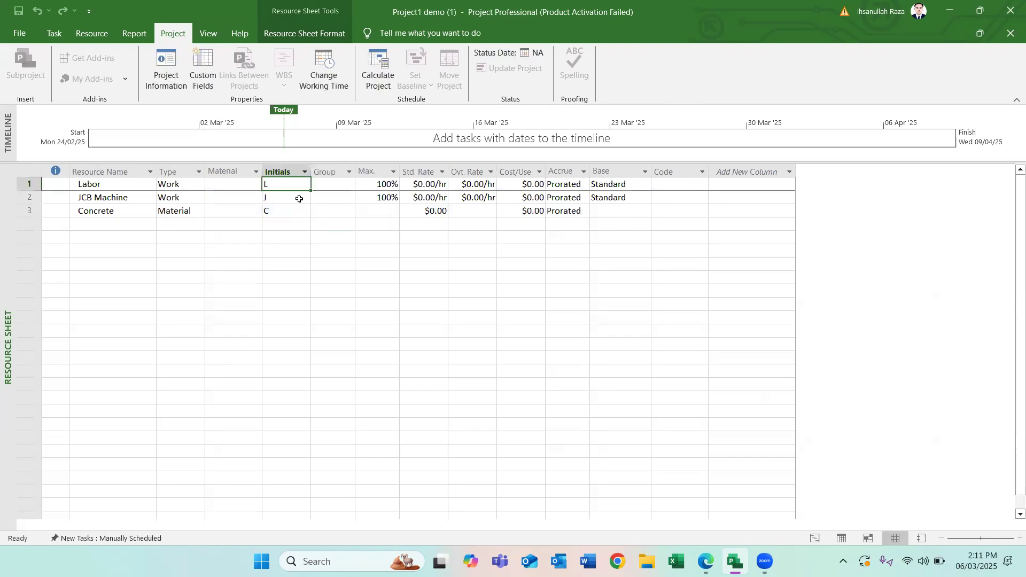
click(374, 184)
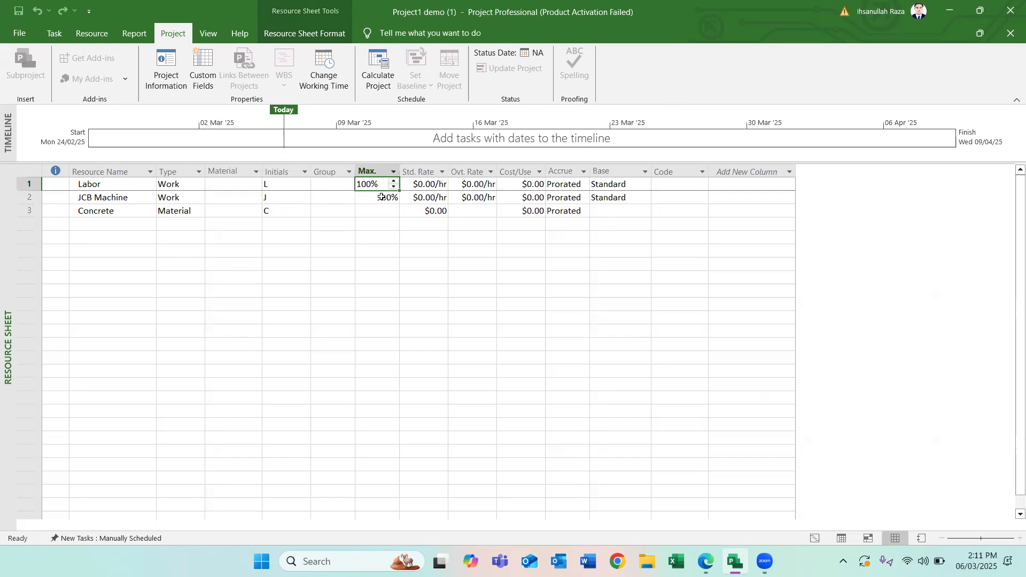
click(382, 197)
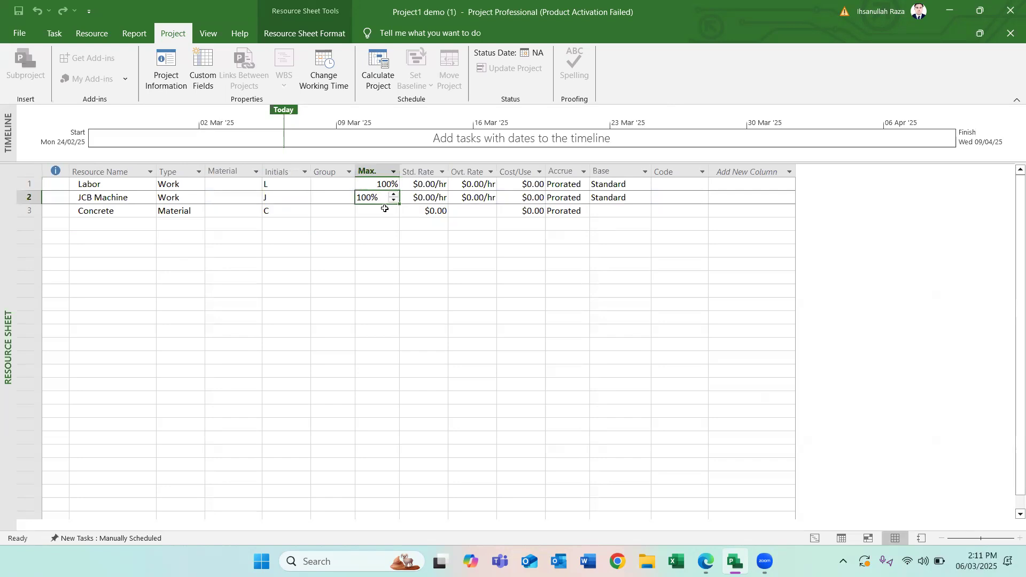
click(383, 211)
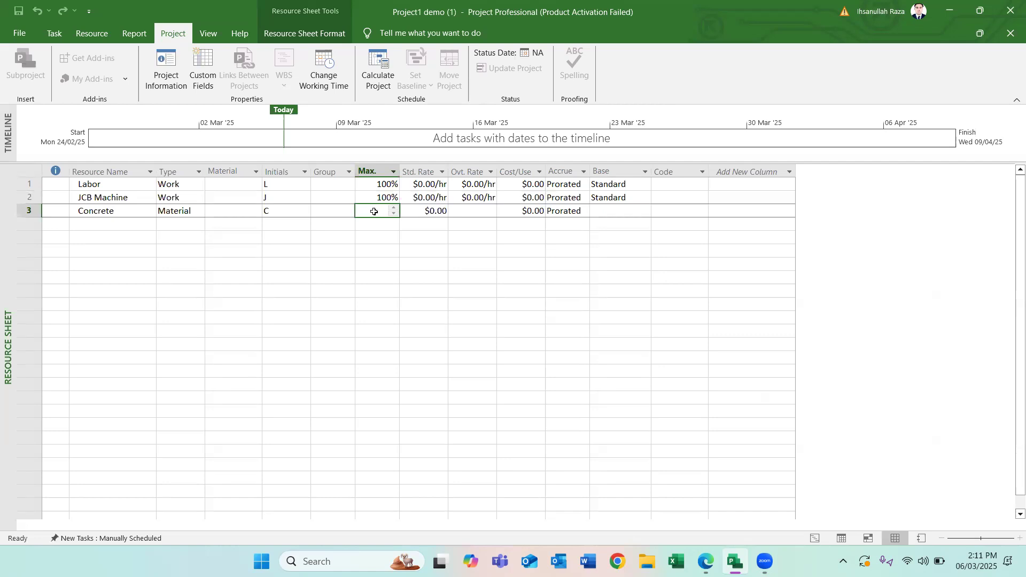
click(327, 304)
- Insert a blank row above the Concrete resource
click(379, 210)
key(Insert)
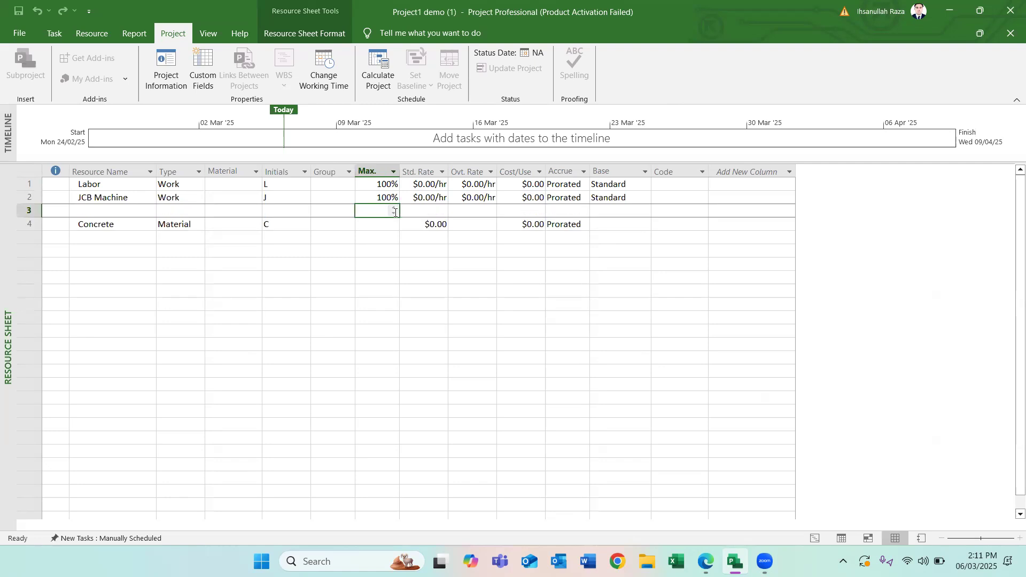
click(377, 301)
click(383, 224)
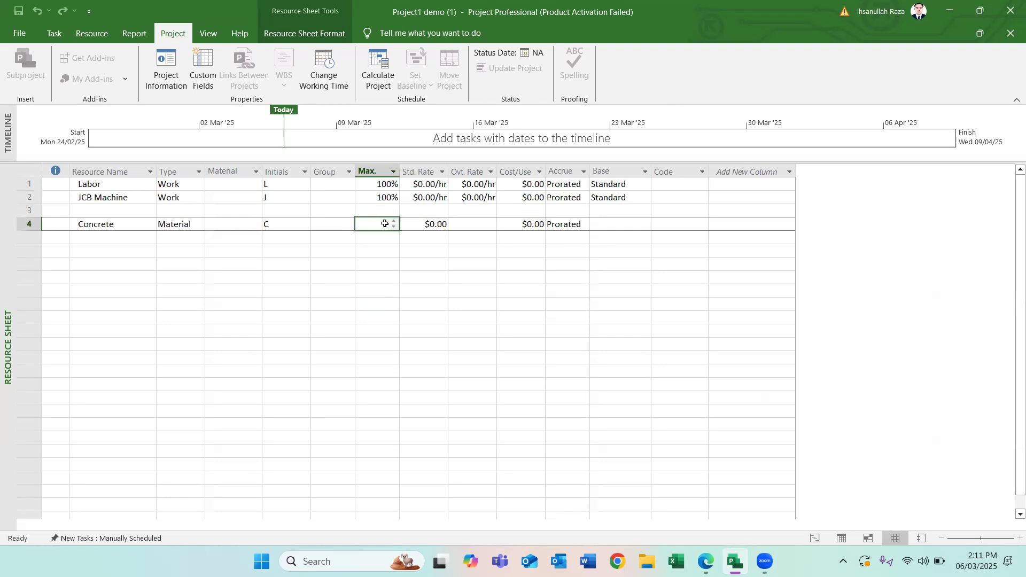
click(378, 250)
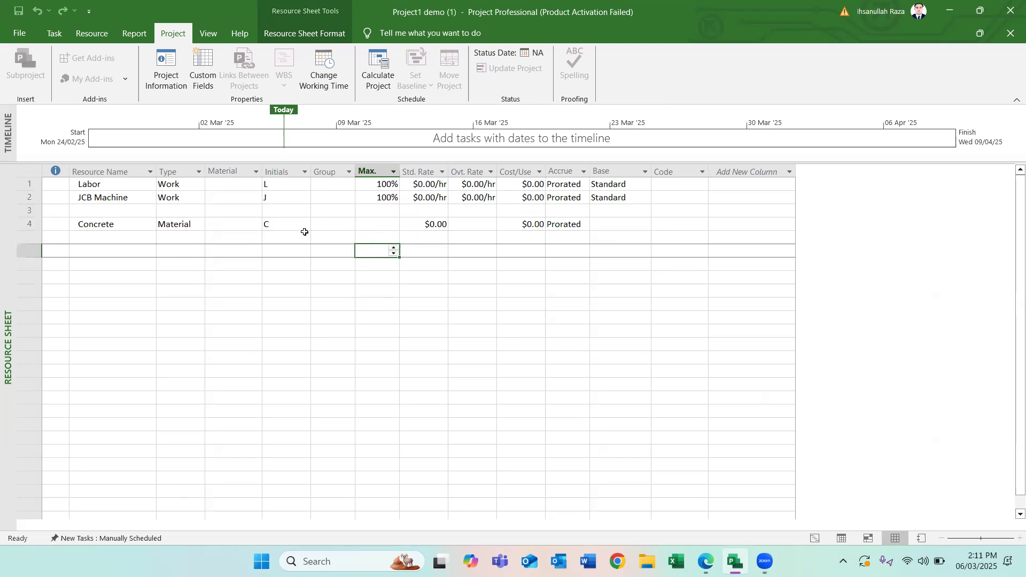
click(305, 232)
click(29, 211)
right_click(34, 215)
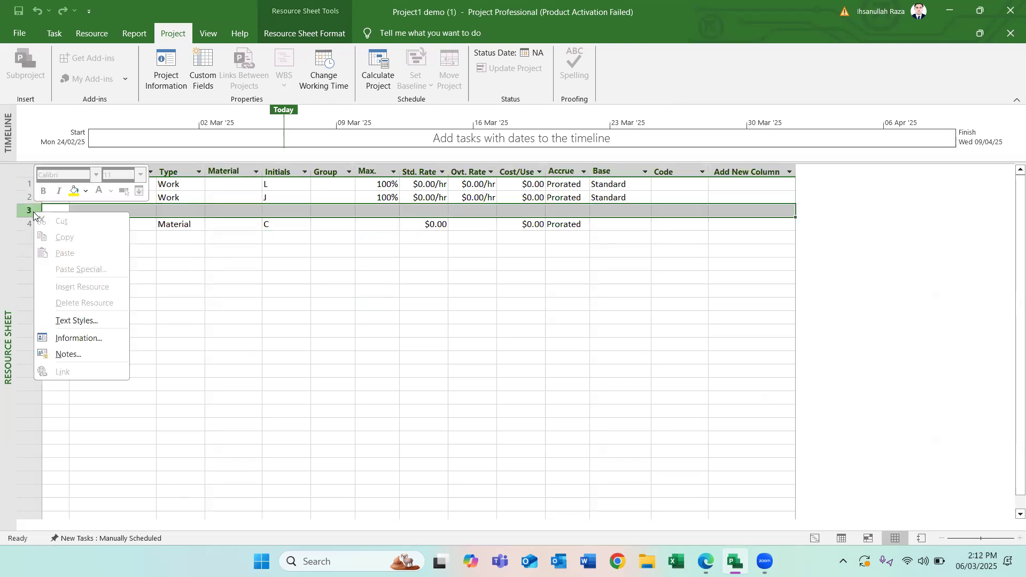
click(376, 242)
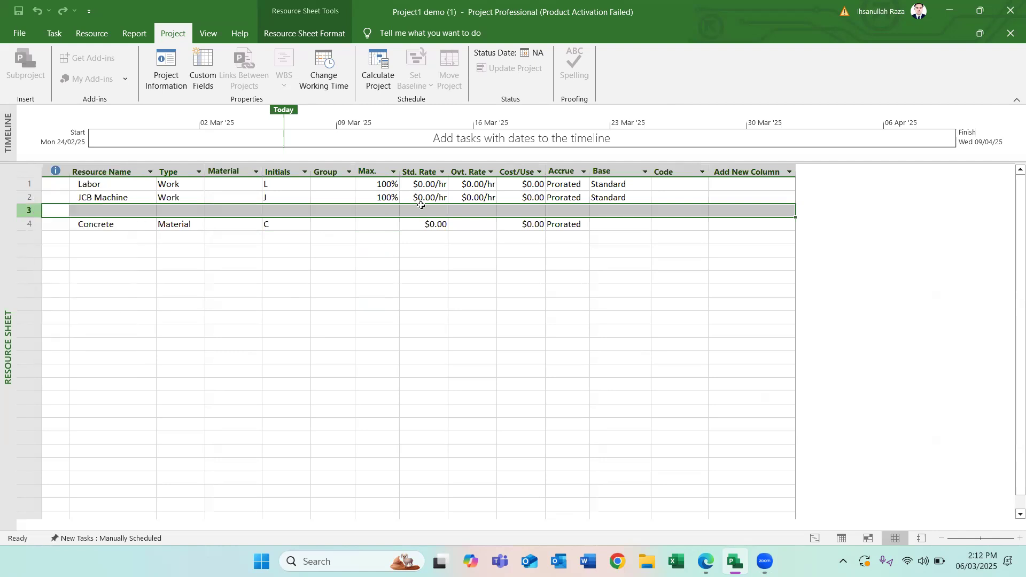
- Create an unnamed resource entry three rows below Concrete
click(436, 224)
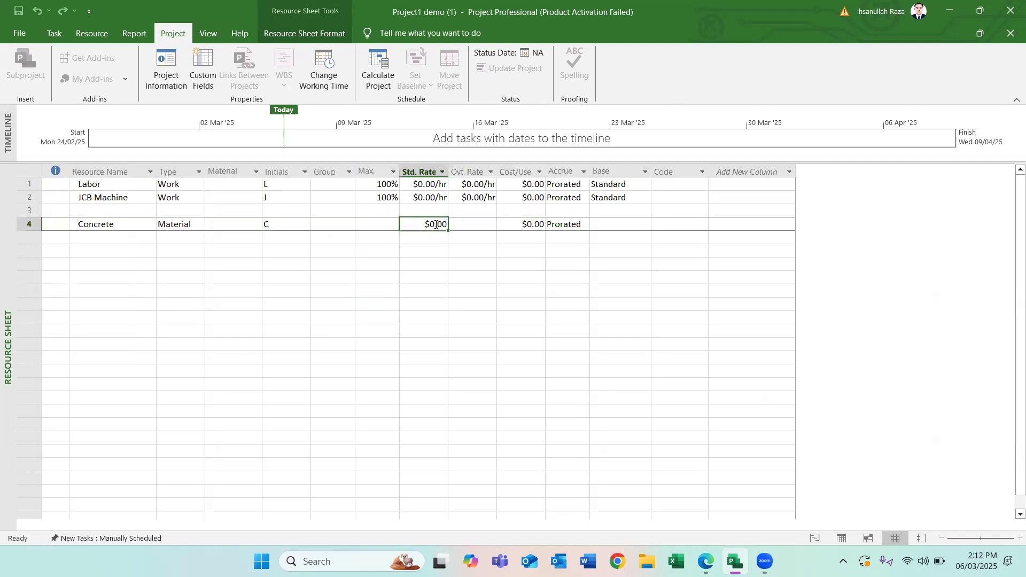
click(419, 269)
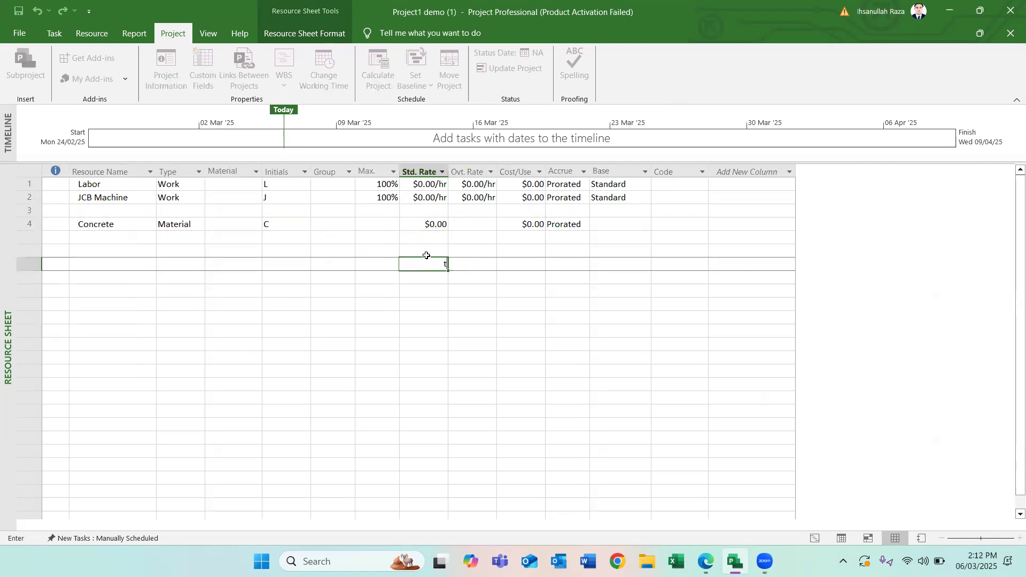
click(435, 225)
- Insert two more blank rows directly above the Concrete resource
click(384, 214)
click(386, 225)
key(Insert)
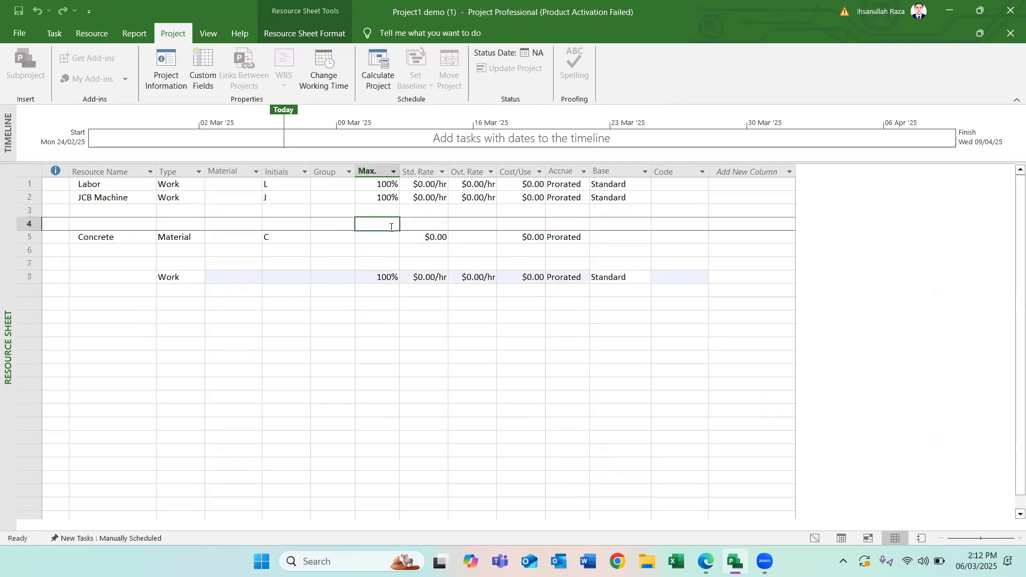
click(383, 237)
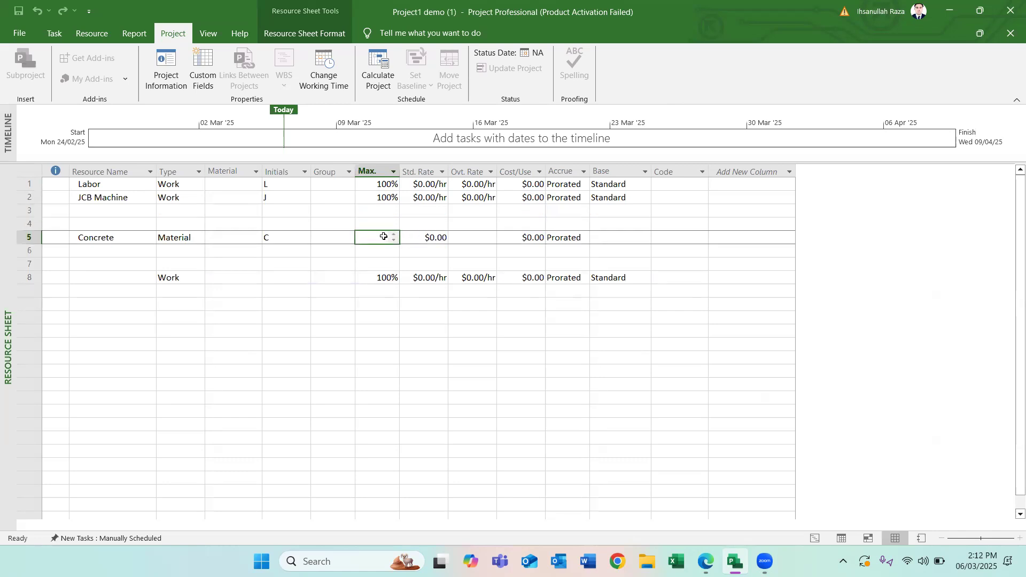
key(Insert)
click(332, 344)
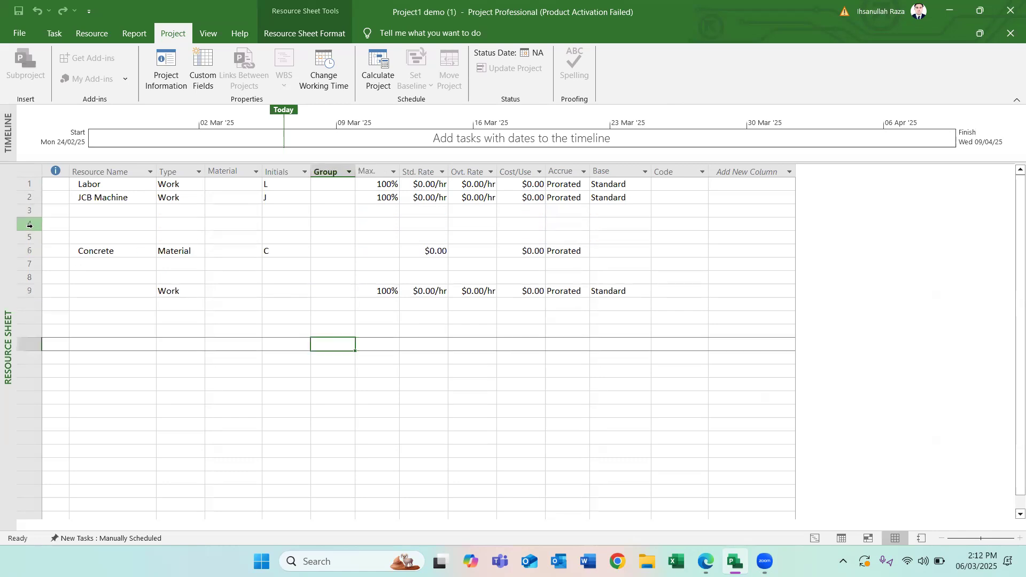
drag(29, 225, 33, 271)
right_click(37, 271)
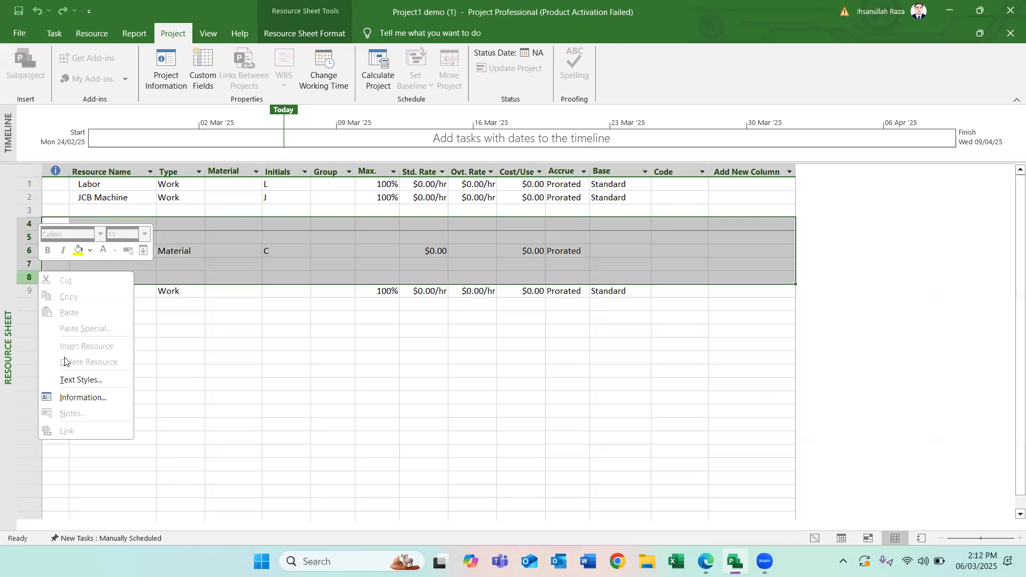
key(Escape)
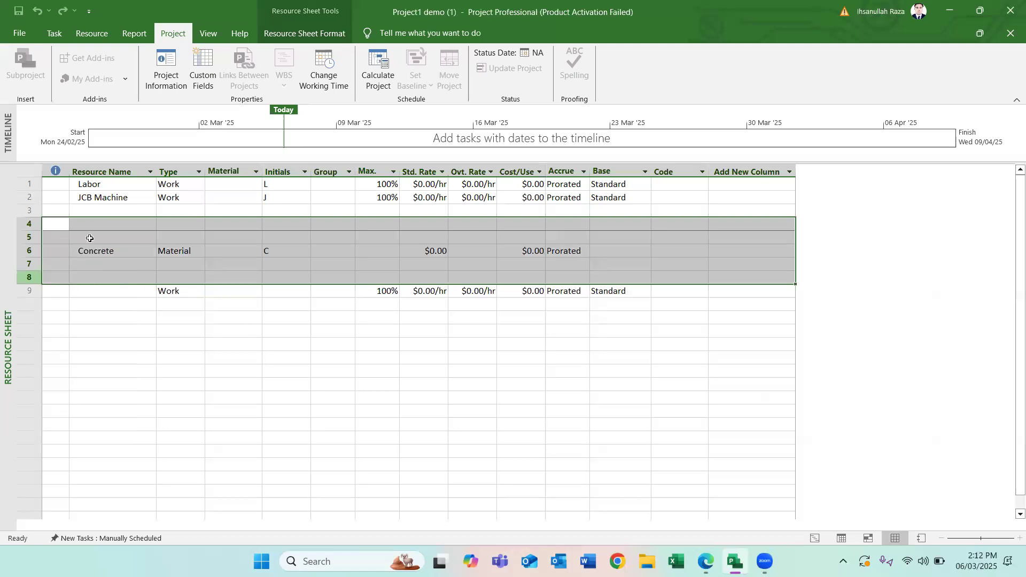
- Try to clear the accrual and base calendar values of the unnamed Work entry below Concrete
click(109, 248)
click(135, 289)
drag(213, 298, 607, 272)
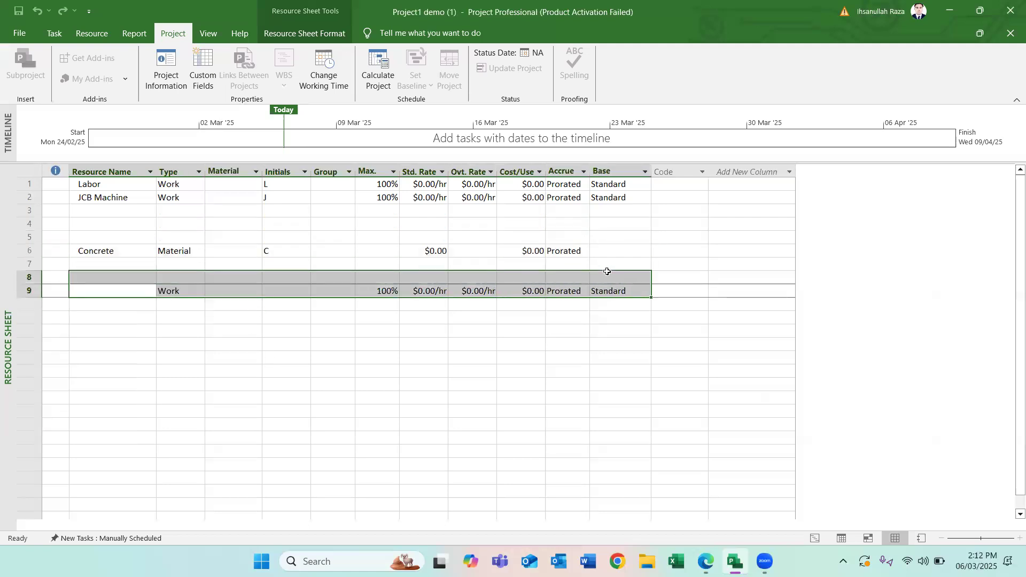
click(209, 347)
drag(160, 294, 618, 286)
click(612, 292)
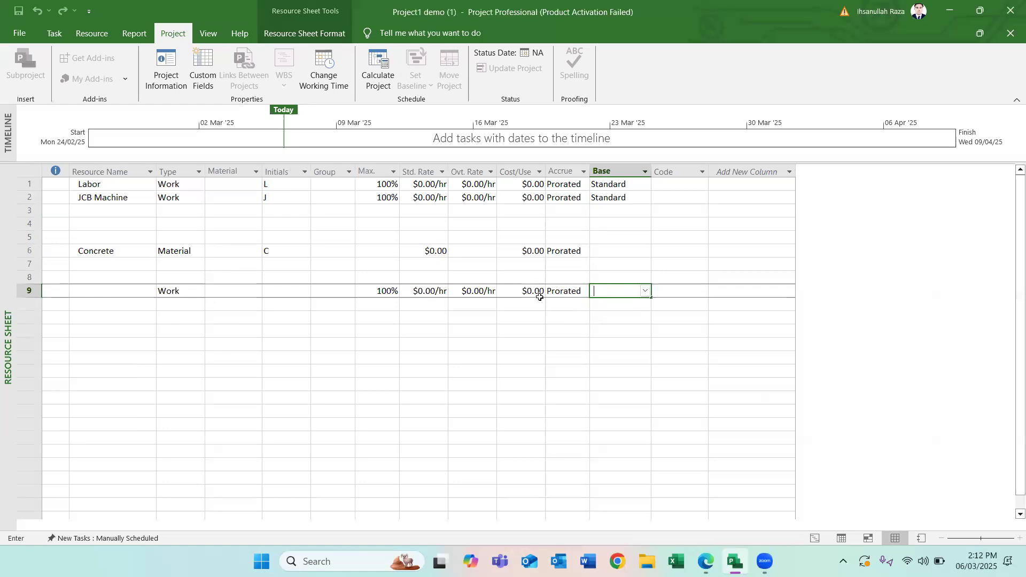
click(565, 290)
key(BackSpace)
click(619, 288)
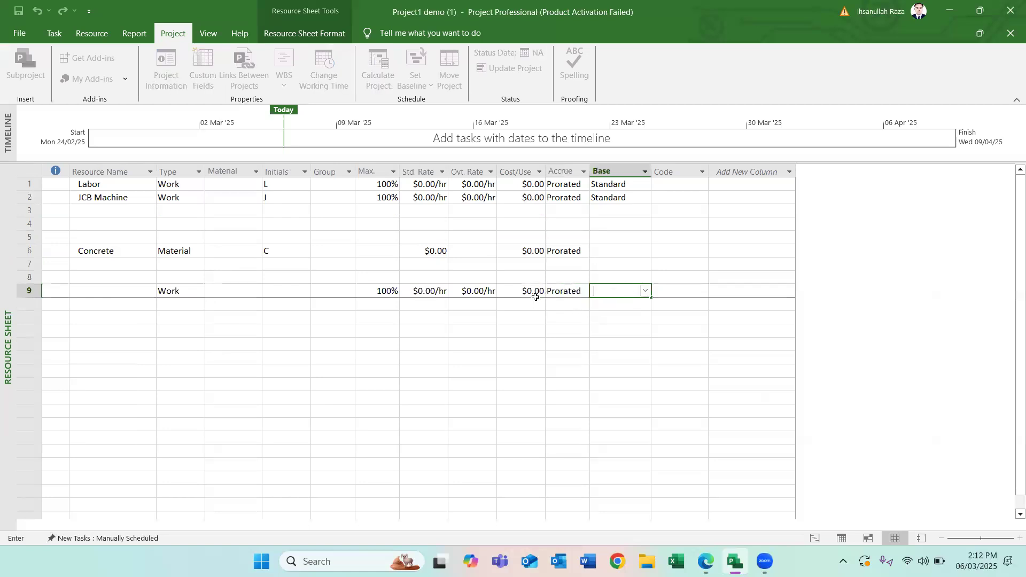
click(561, 290)
key(BackSpace)
click(566, 349)
click(437, 252)
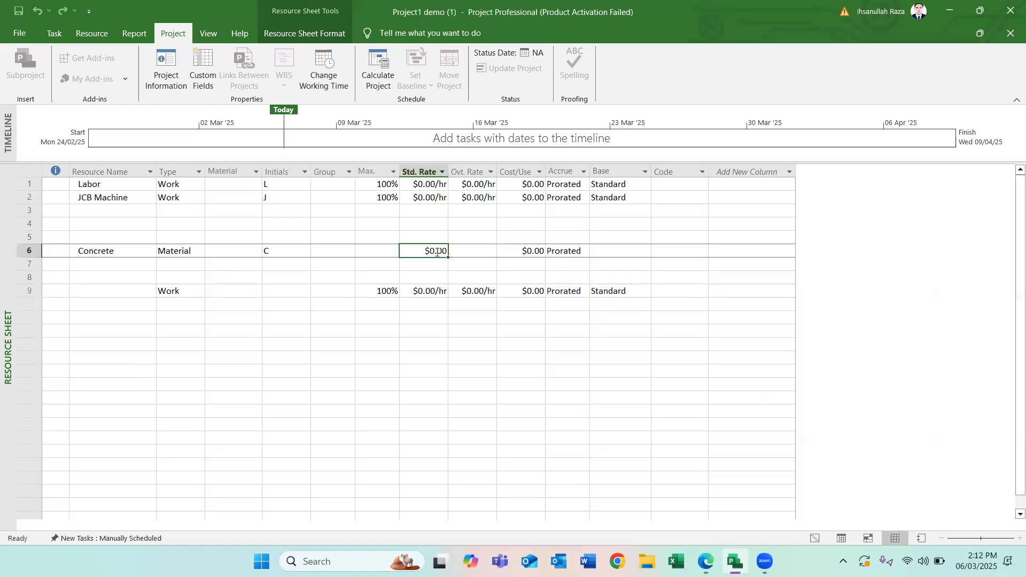
click(426, 224)
- Add a resource named Concrete directly below JCB Machine and set its type to Material
click(122, 211)
text(Concrete)
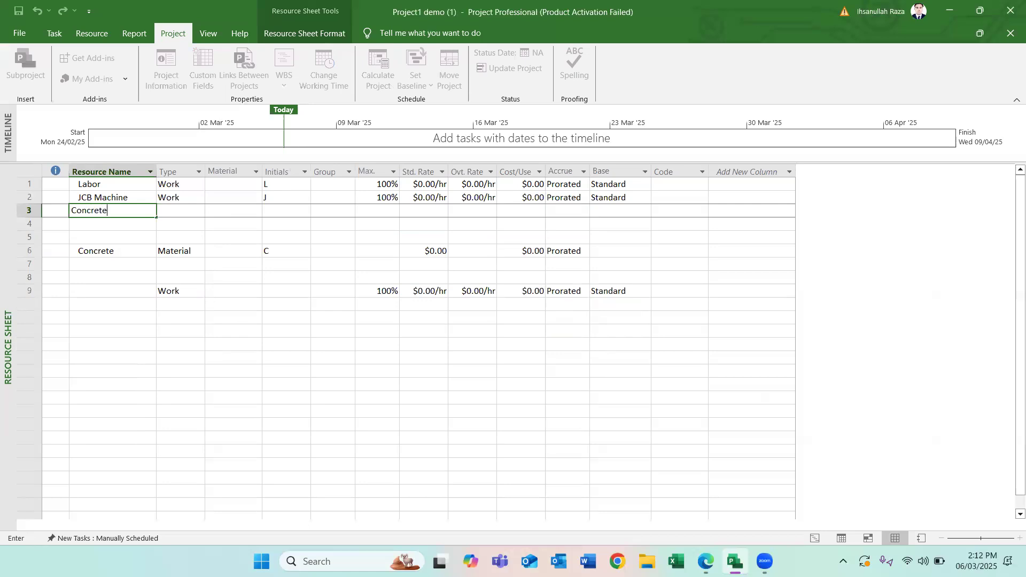
key(Return)
click(178, 211)
click(189, 212)
click(199, 210)
click(169, 234)
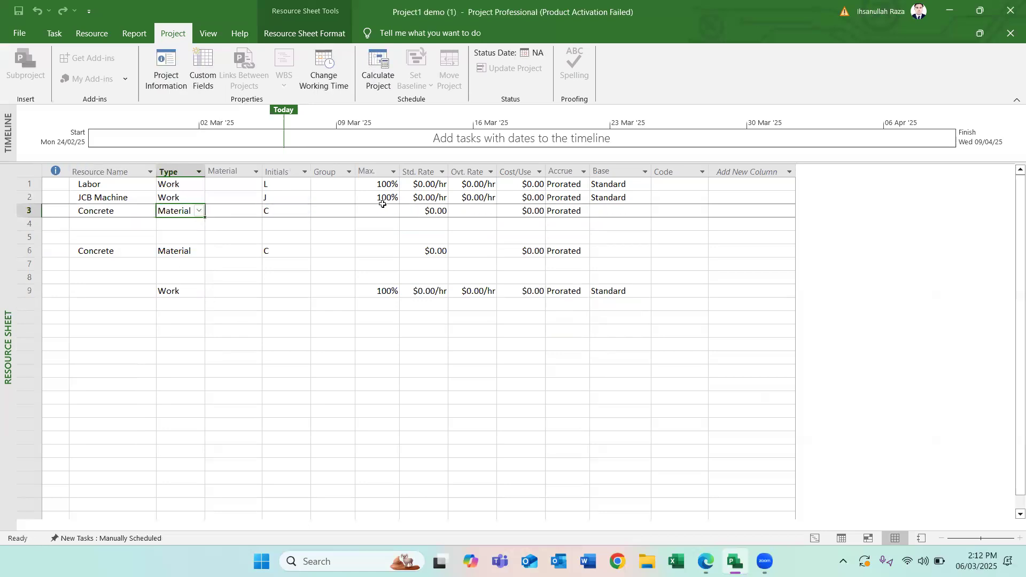
- Insert a blank row above the Labor resource
click(389, 212)
click(427, 212)
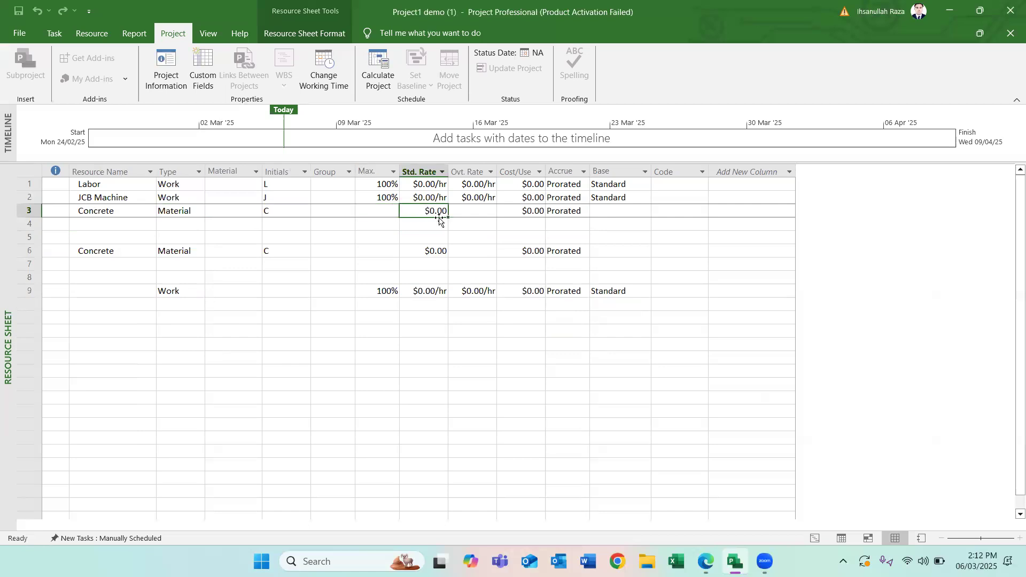
click(433, 184)
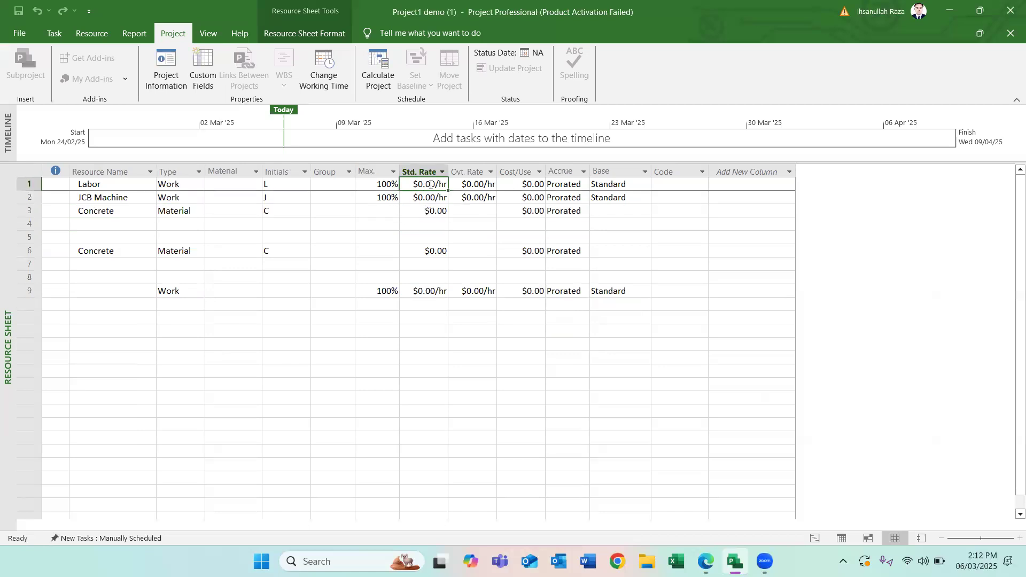
click(230, 184)
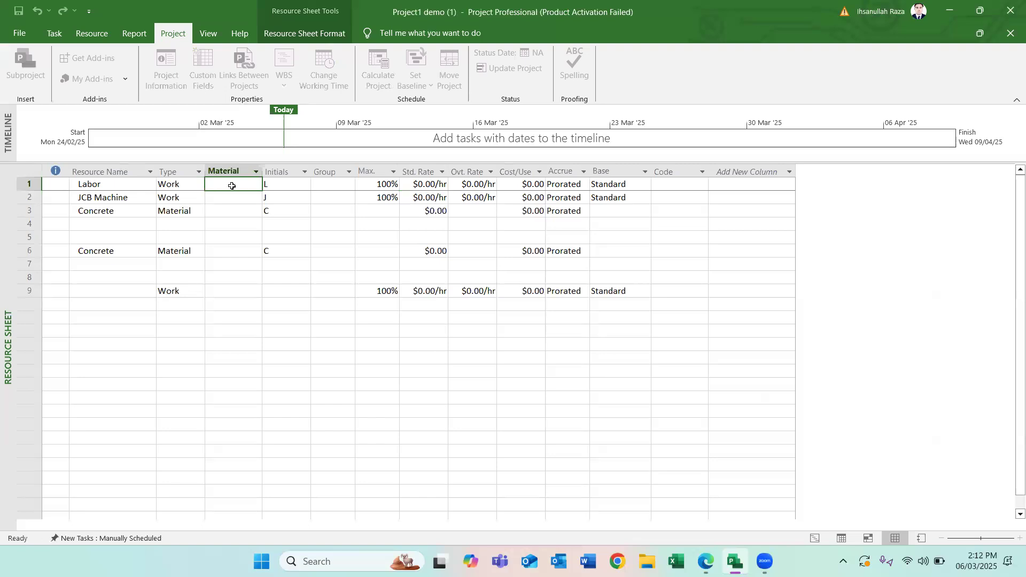
click(431, 184)
key(Insert)
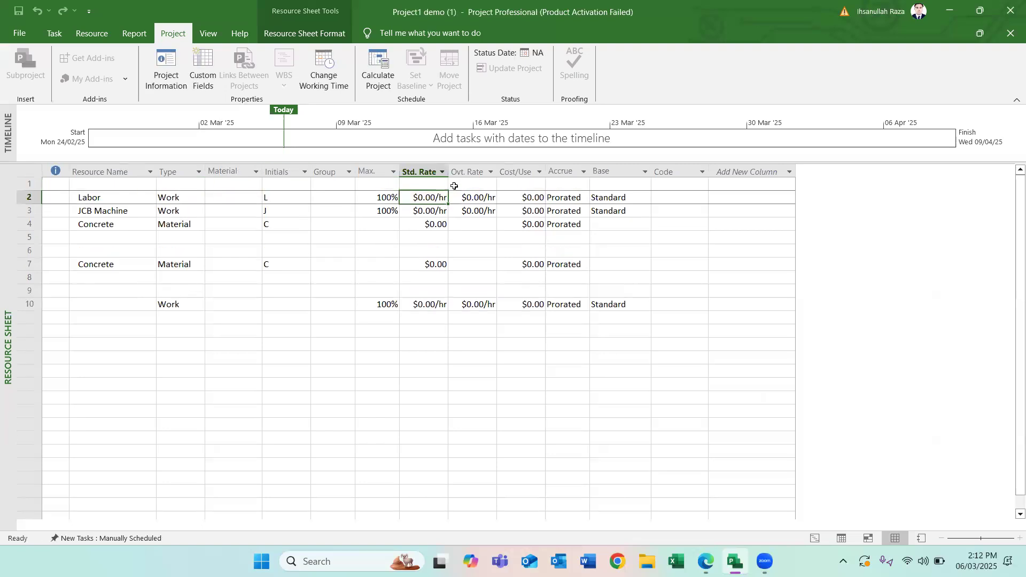
click(30, 183)
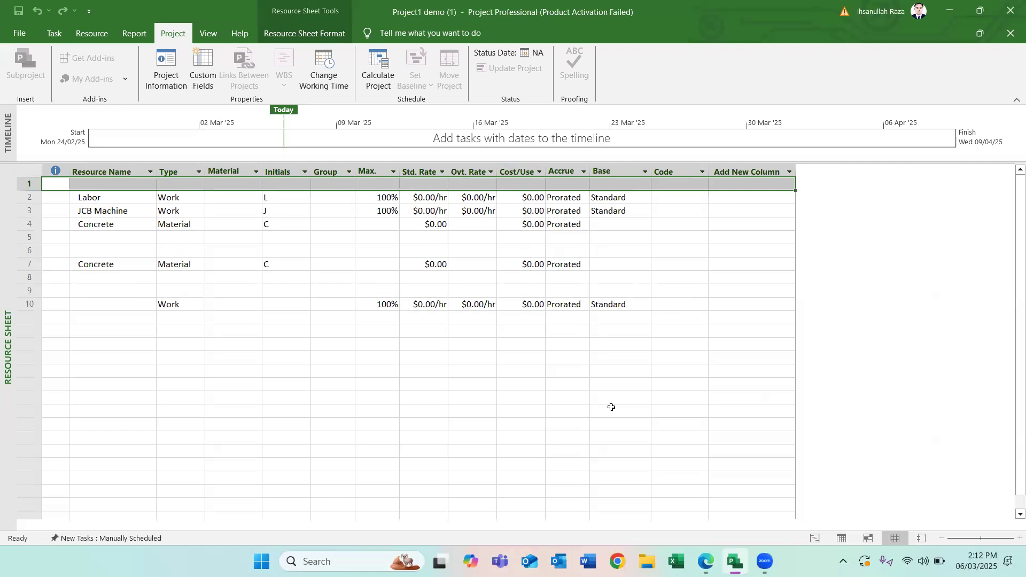
click(189, 401)
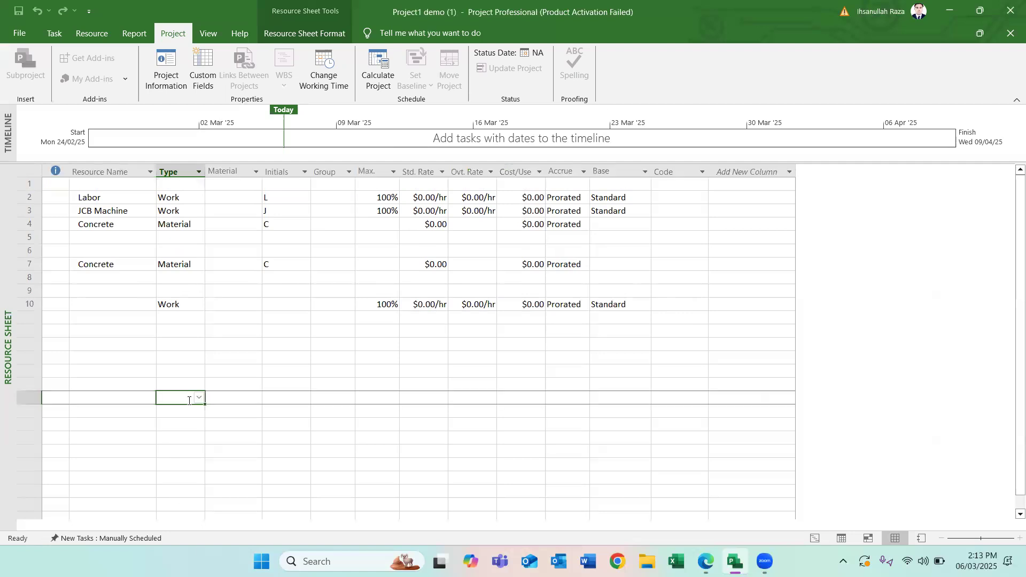
click(139, 242)
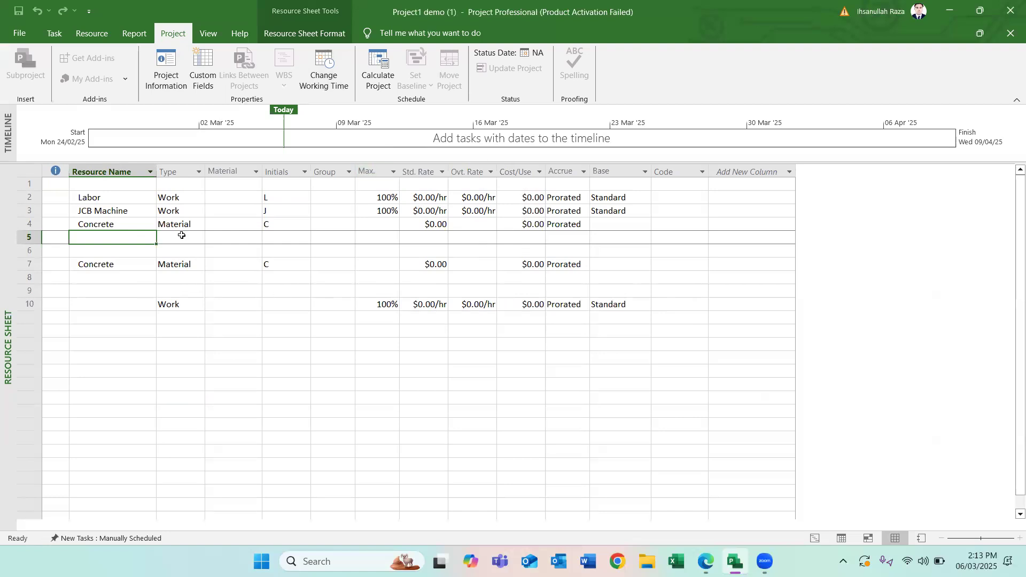
- Switch to the Gantt Chart view, widen the task table and add the Resource Names column
click(814, 539)
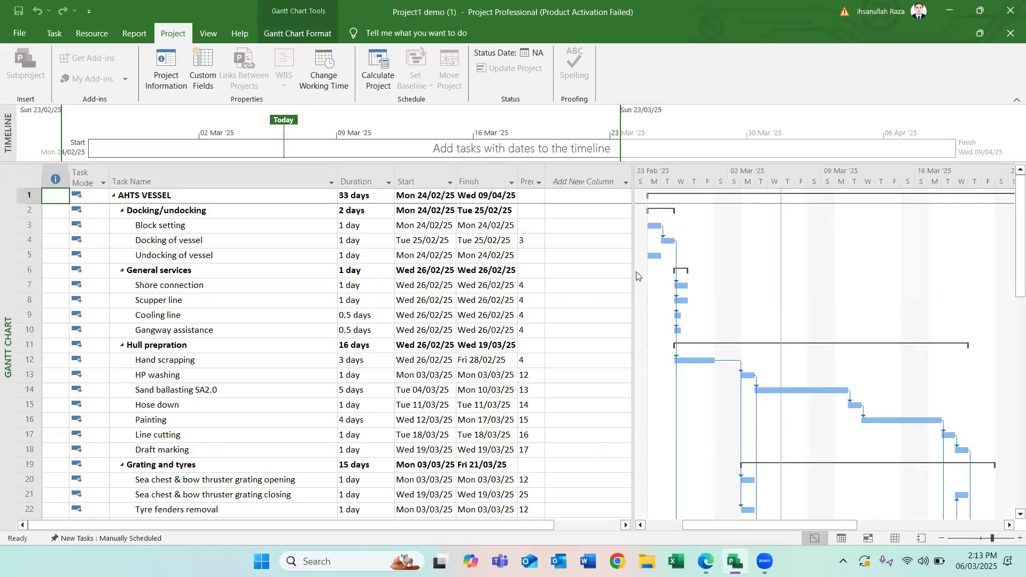
drag(633, 270, 765, 265)
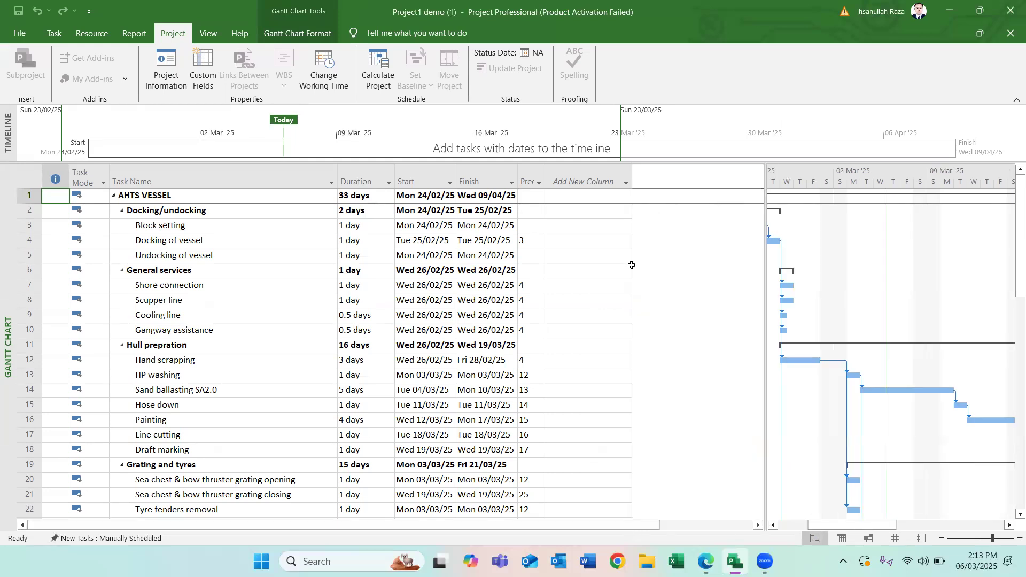
click(623, 182)
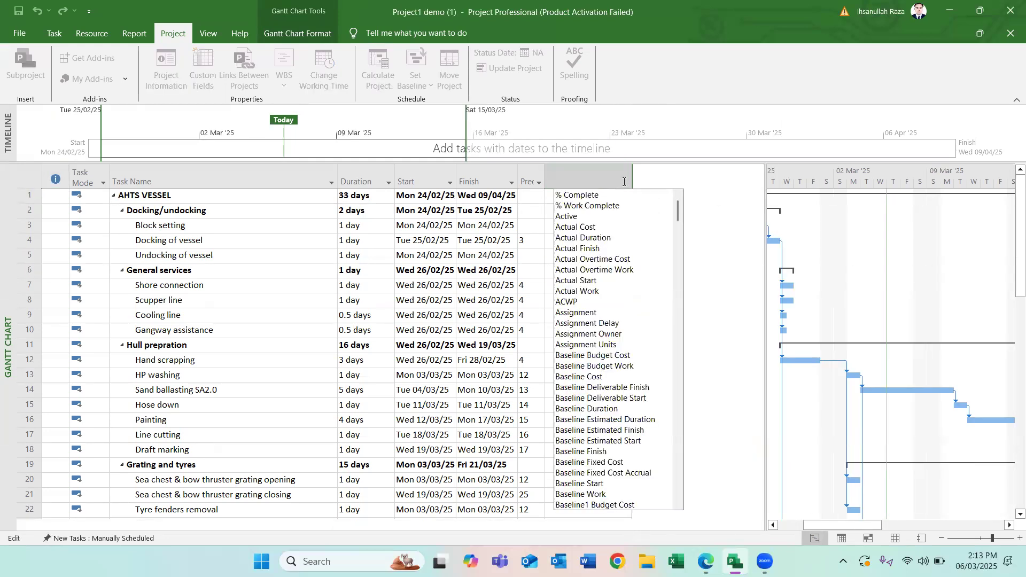
text(re)
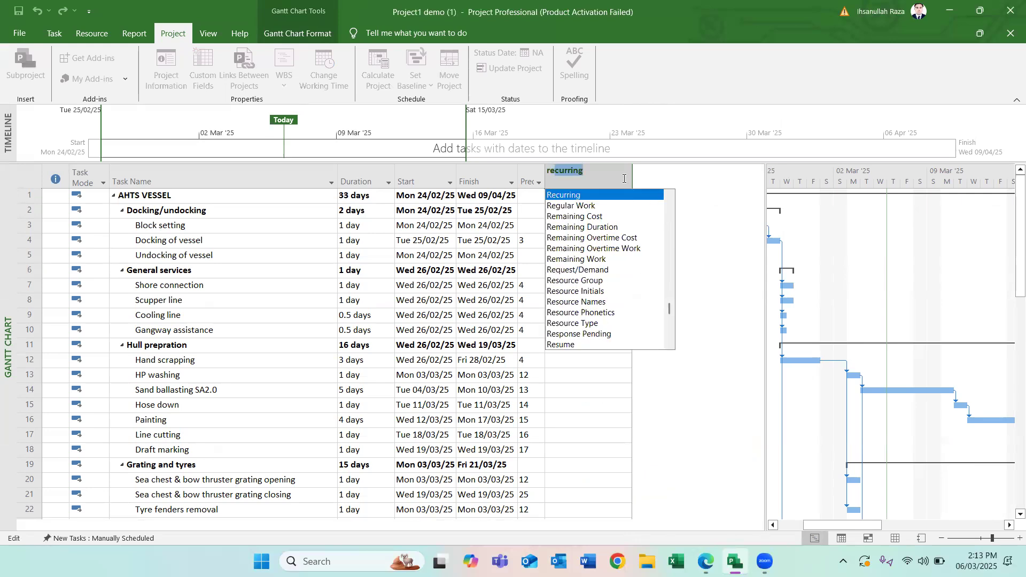
text(source Group)
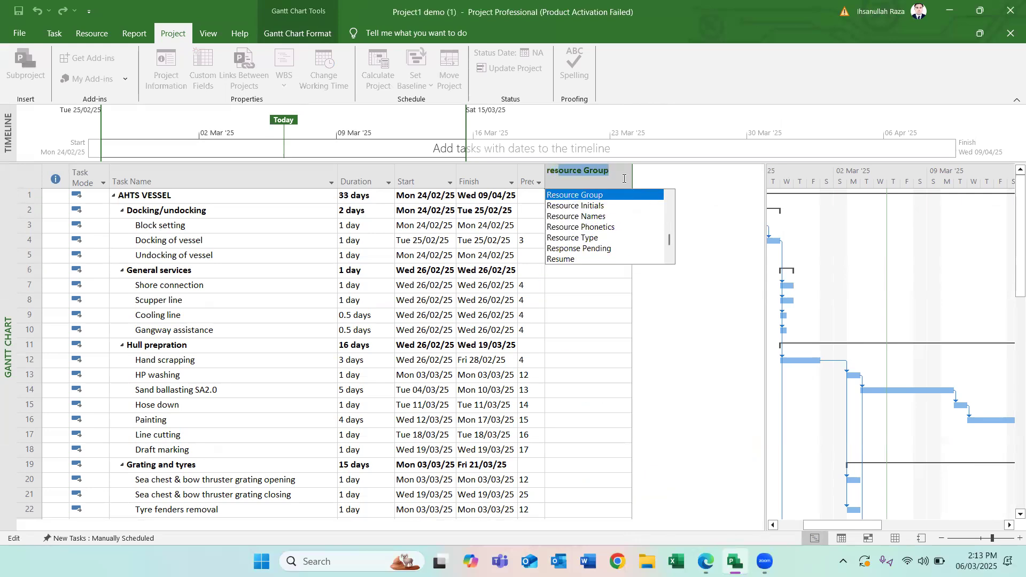
click(576, 217)
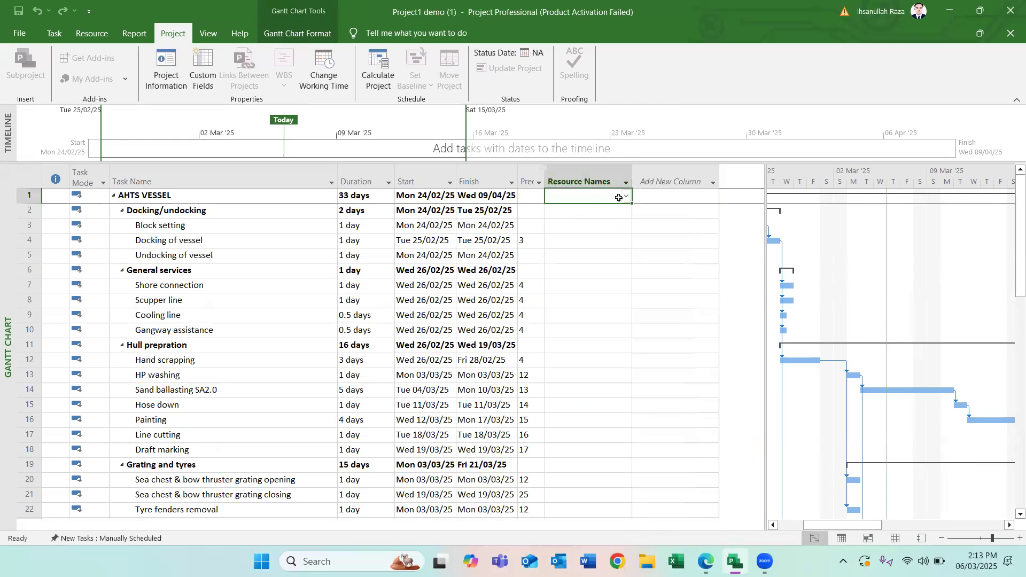
- Assign the JCB Machine and Labor resources to the Block setting task
click(468, 227)
click(592, 231)
click(626, 226)
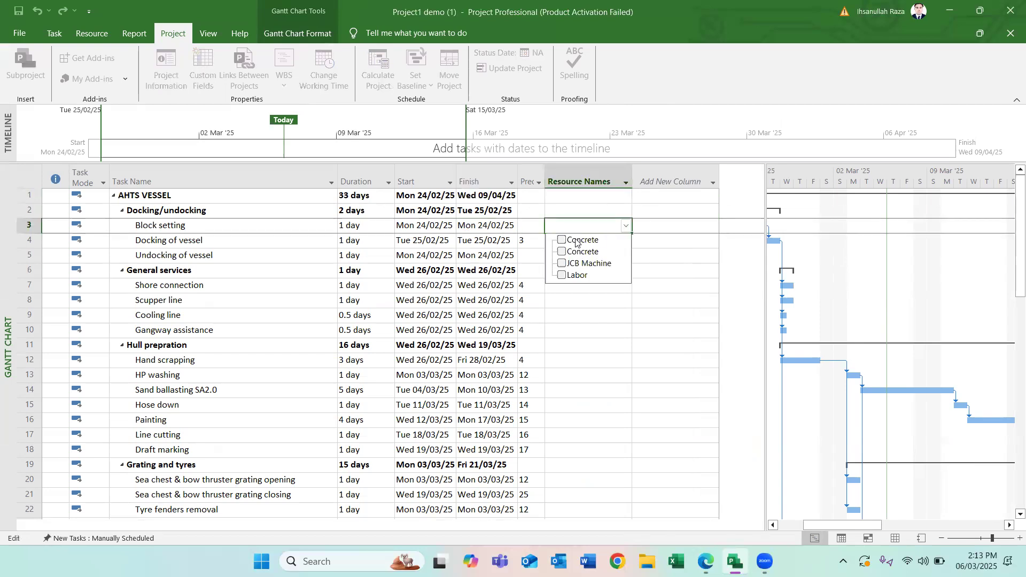
click(585, 264)
click(580, 275)
click(615, 332)
- Assign the Labor resource to the Scupper line task
click(614, 303)
click(626, 300)
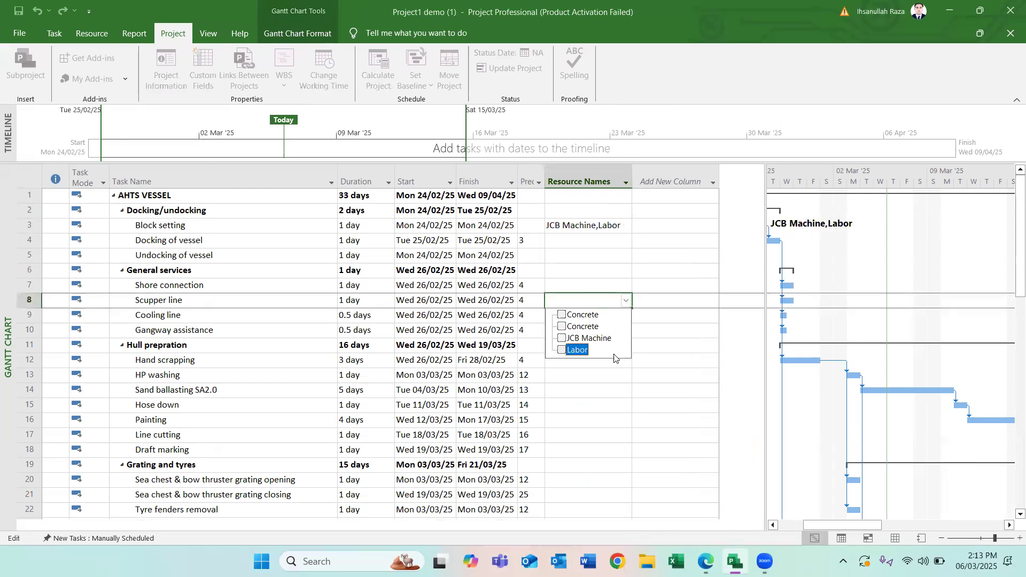
click(577, 350)
click(588, 398)
- Assign the JCB Machine resource to the Sand ballasting SA2.0 task
click(631, 388)
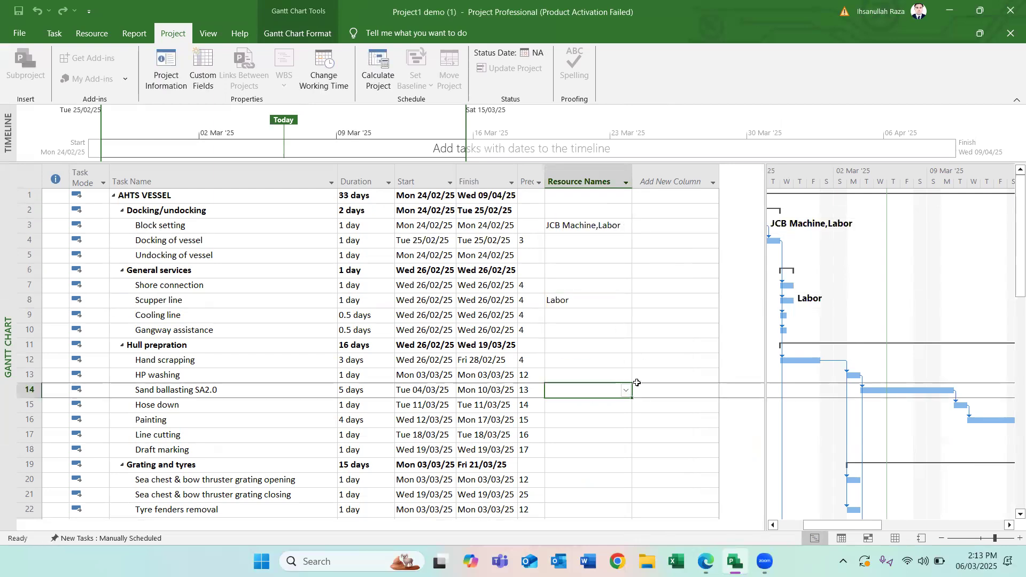
click(627, 389)
click(586, 428)
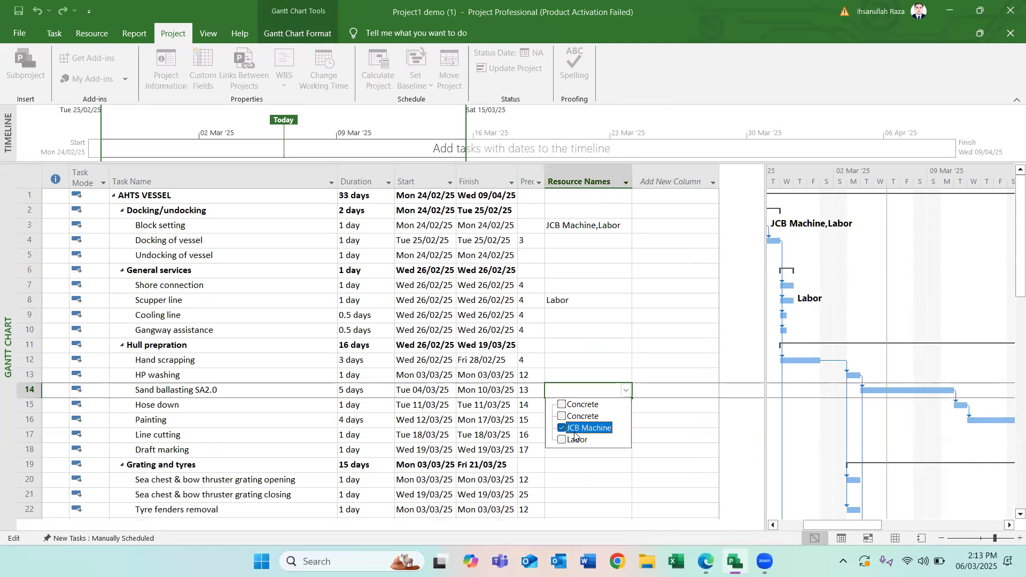
click(612, 462)
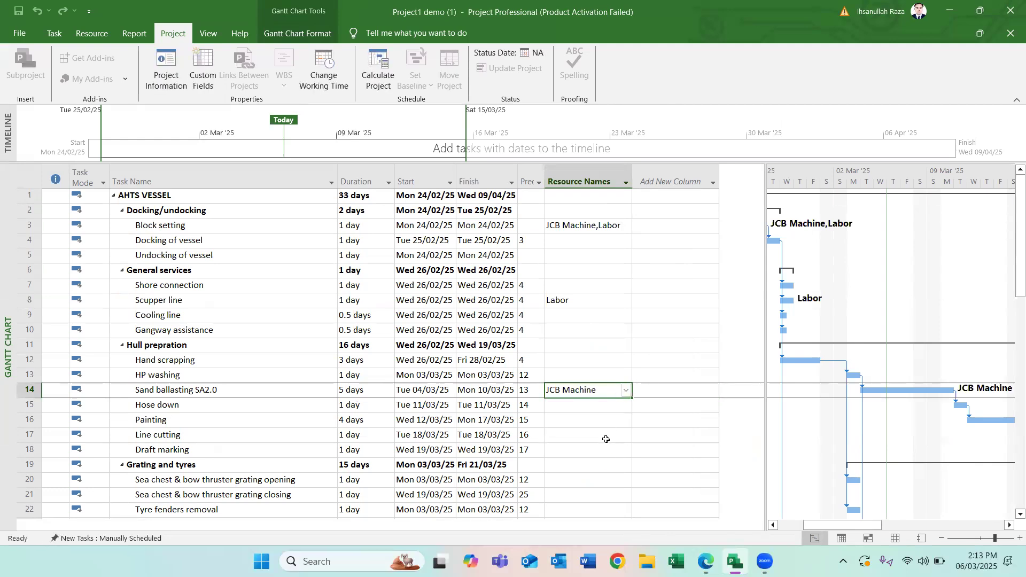
click(598, 464)
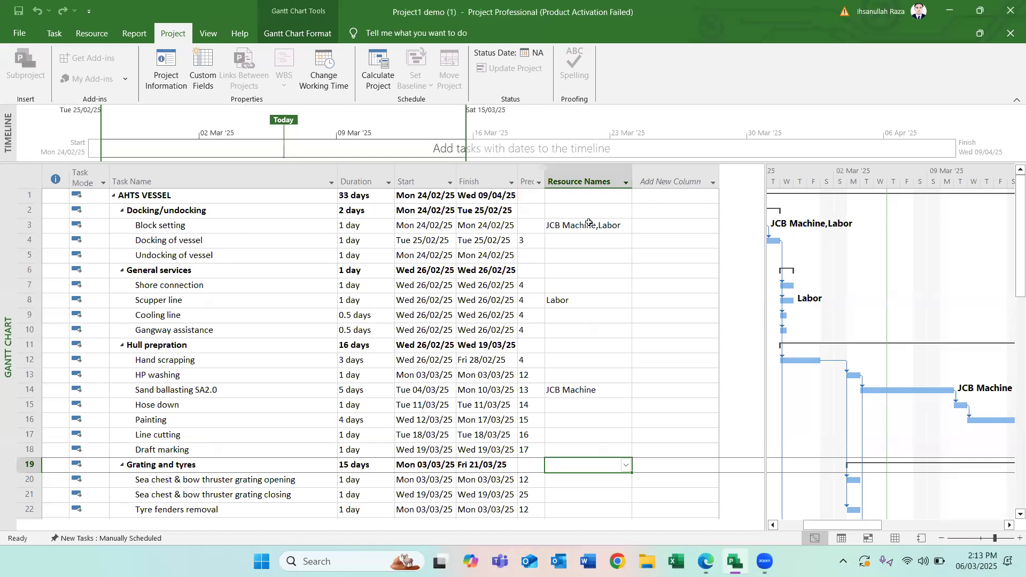
- Switch to the Resource Sheet and open the Labor resource's standard rate for editing
click(892, 538)
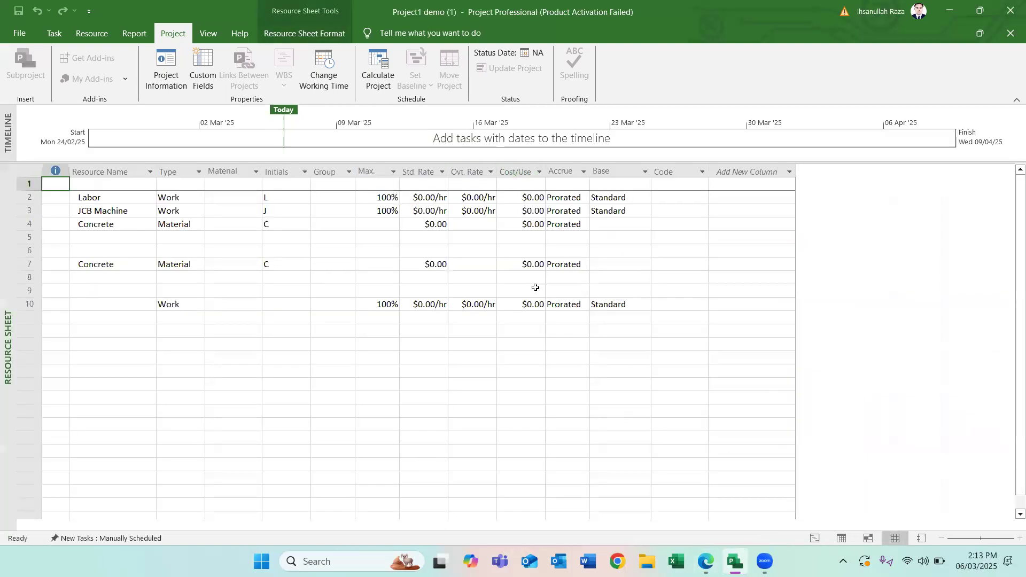
click(420, 197)
click(421, 196)
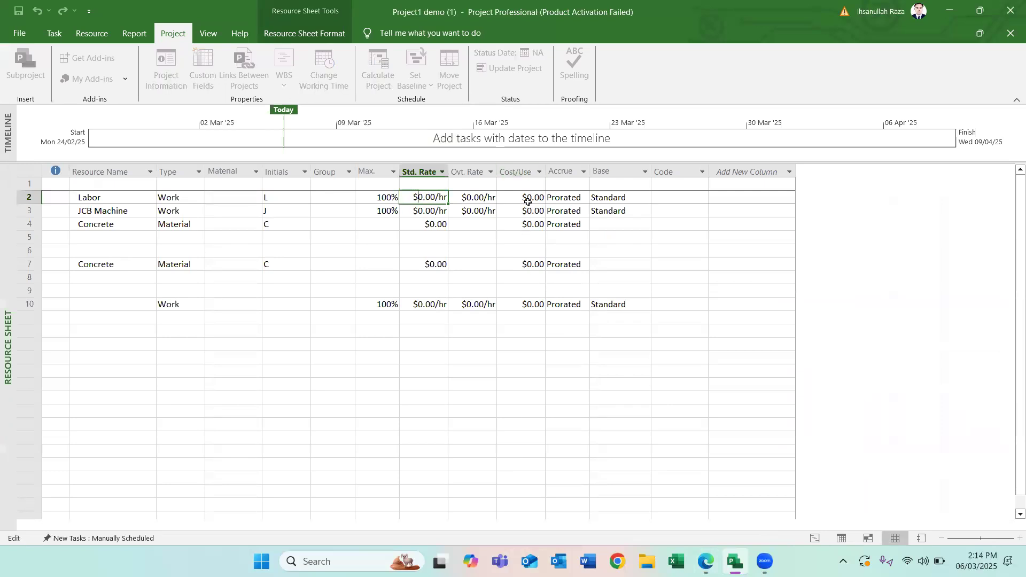
- Return to the Gantt Chart and review the project statistics for duration, work and cost
click(813, 539)
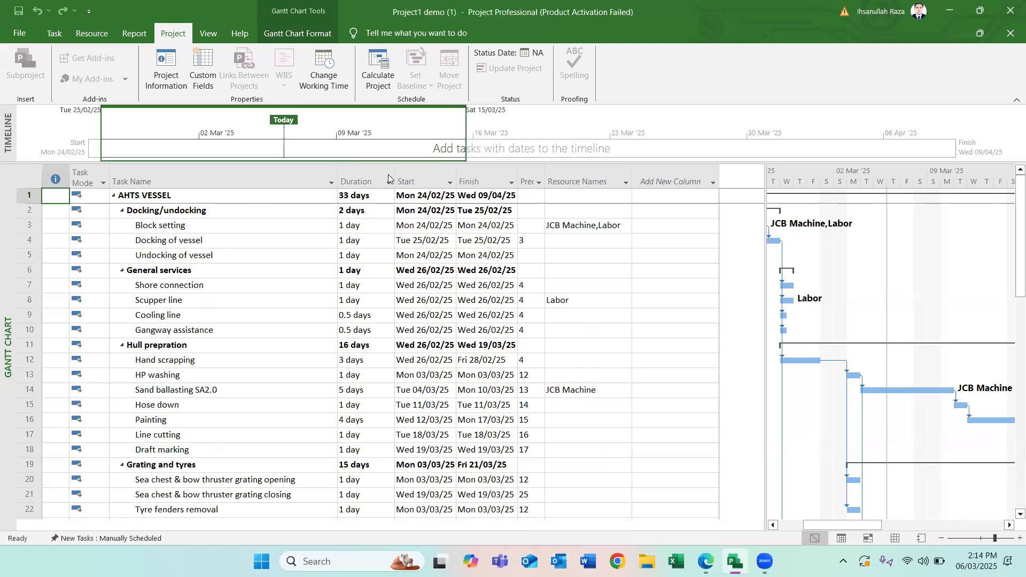
click(166, 67)
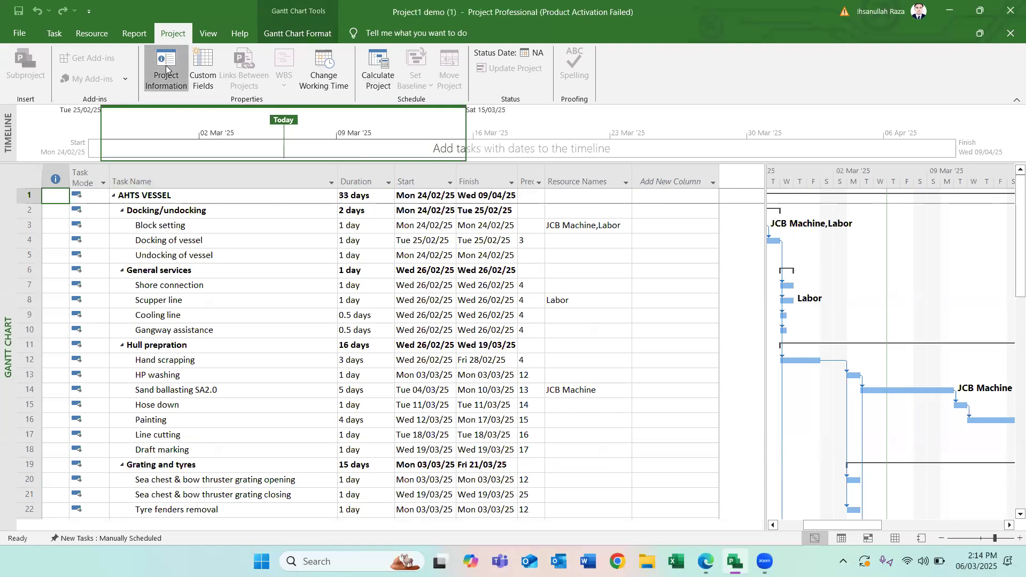
click(397, 383)
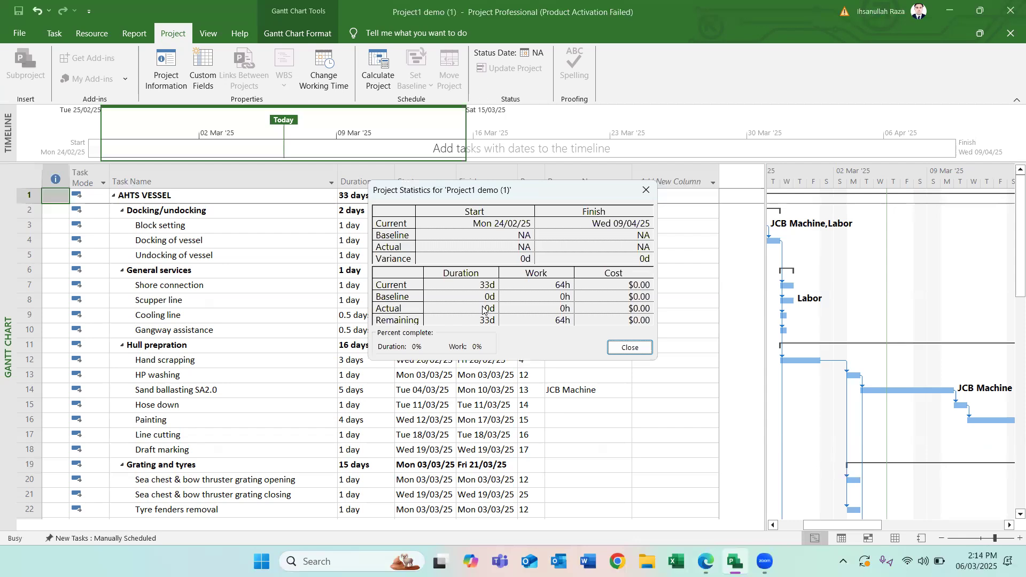
click(626, 348)
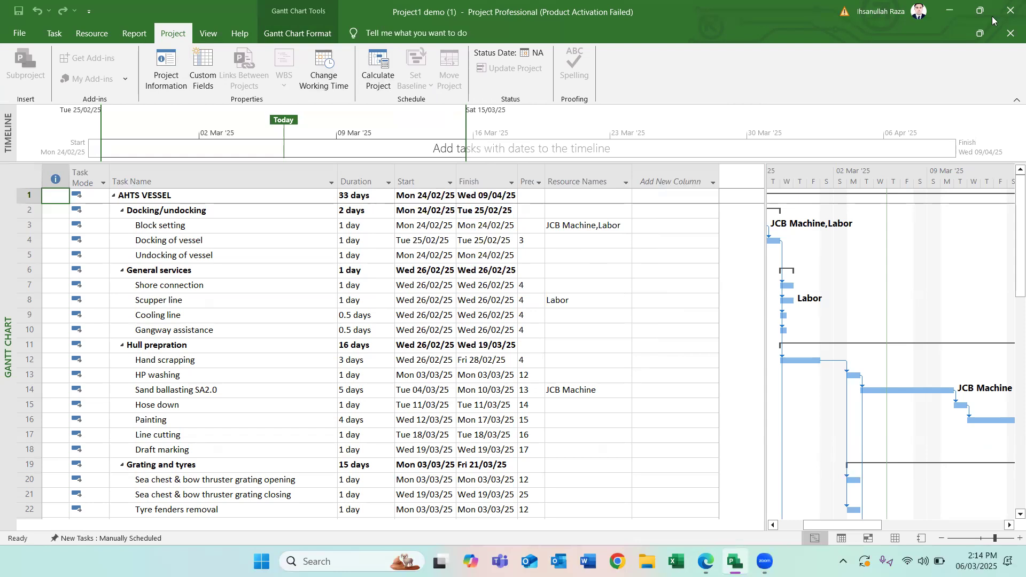
- Restore the project window to its smaller size and set the Scupper line task's duration to 2 days
click(981, 33)
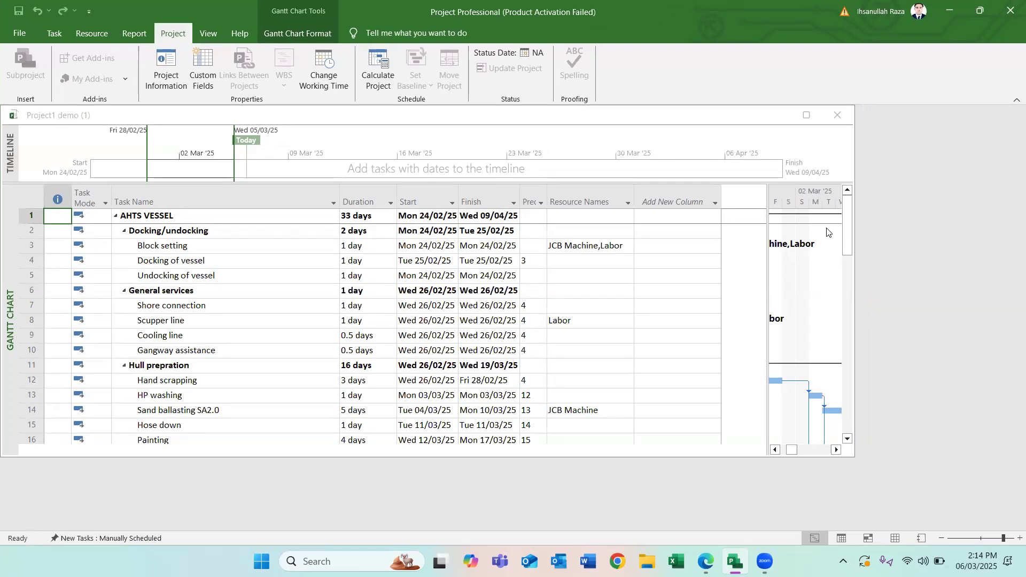
click(789, 327)
click(361, 367)
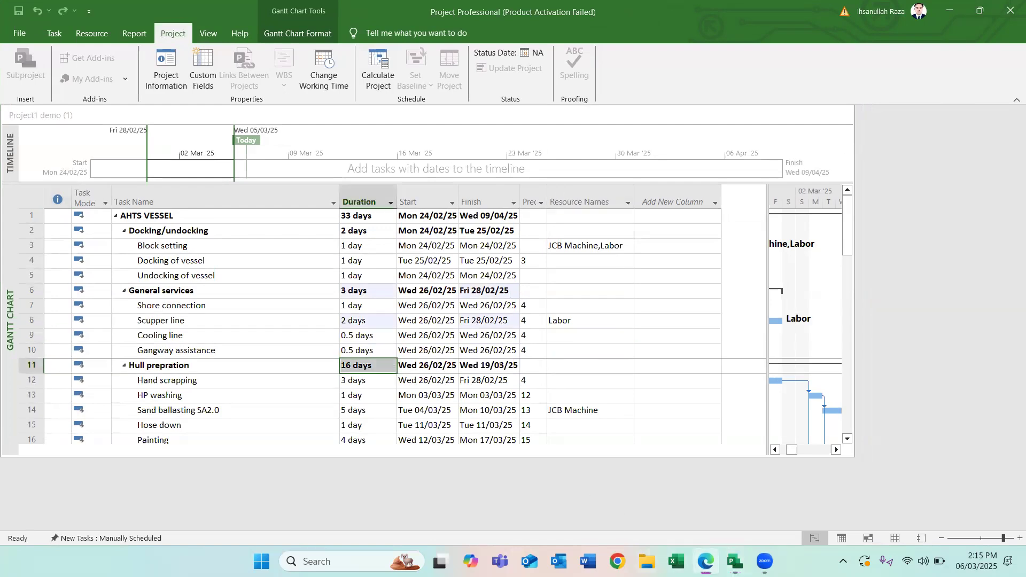
right_click(706, 561)
click(694, 528)
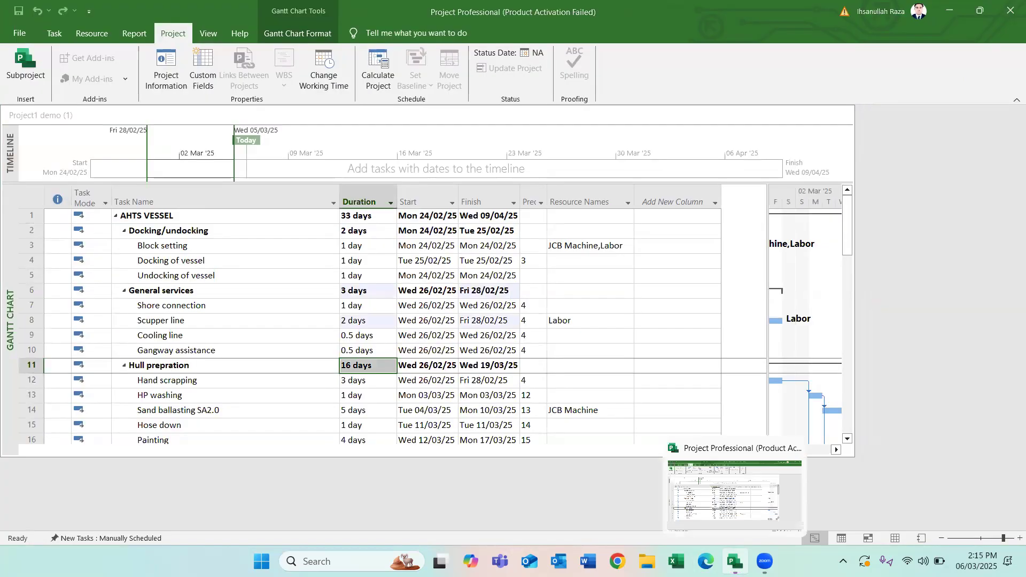
click(735, 561)
click(735, 561)
click(735, 561)
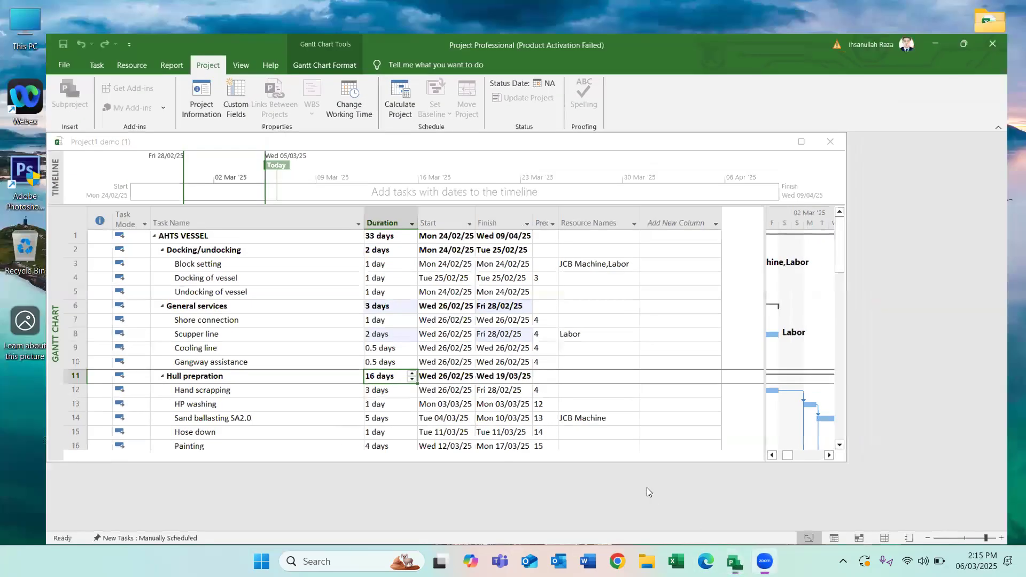
- Maximize the project window and examine the Gantt bars and resource assignments of the Scupper line and Sand ballasting tasks
click(449, 319)
click(811, 114)
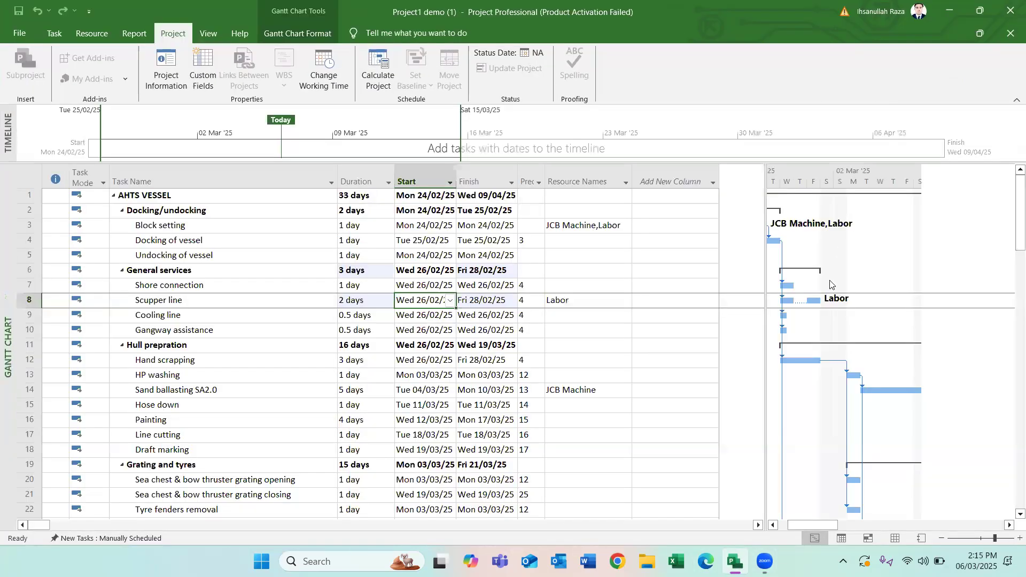
drag(808, 525, 796, 525)
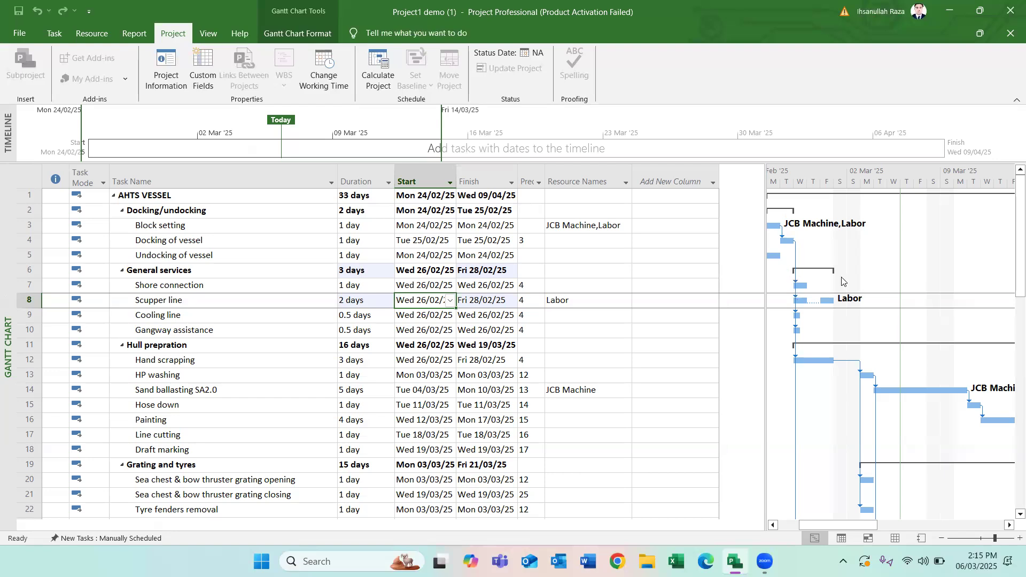
click(597, 385)
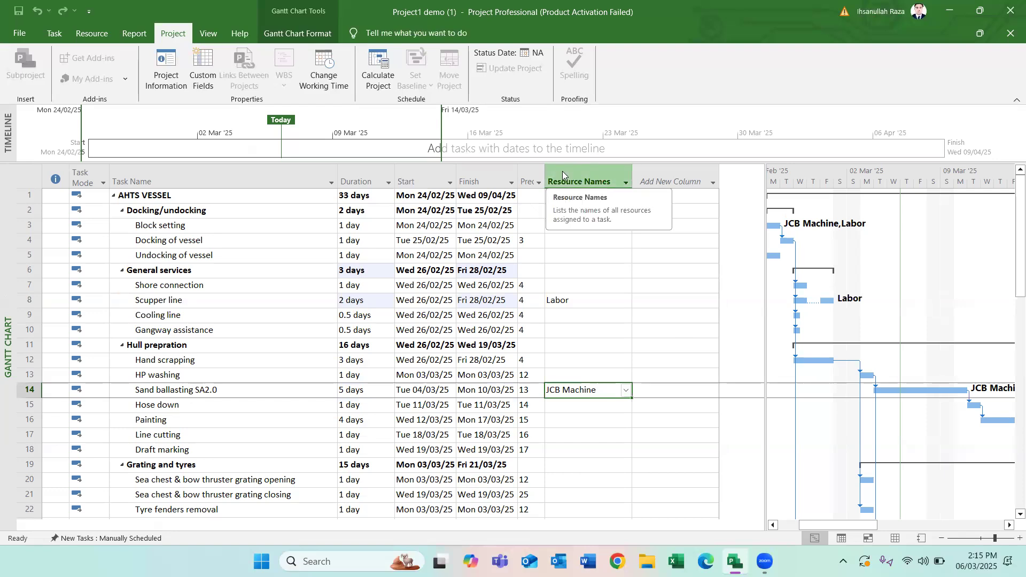
click(497, 270)
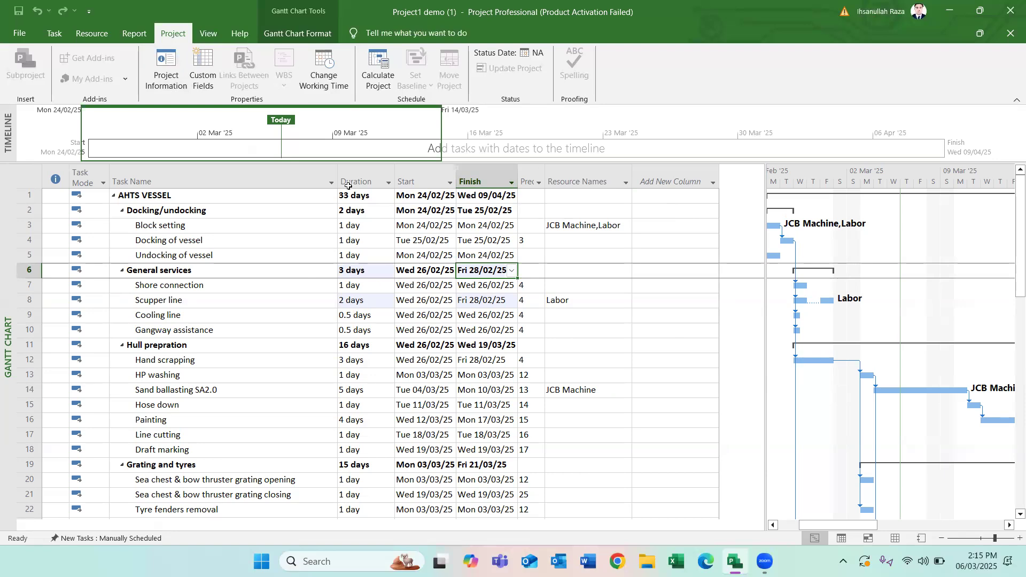
- Mark the Block setting task as 25% complete
click(133, 33)
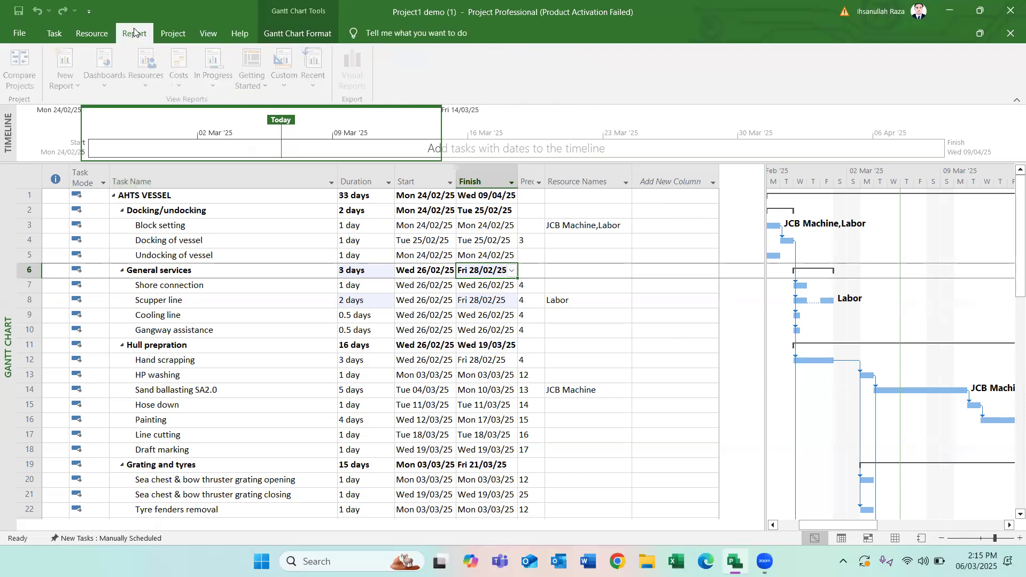
click(92, 33)
click(56, 33)
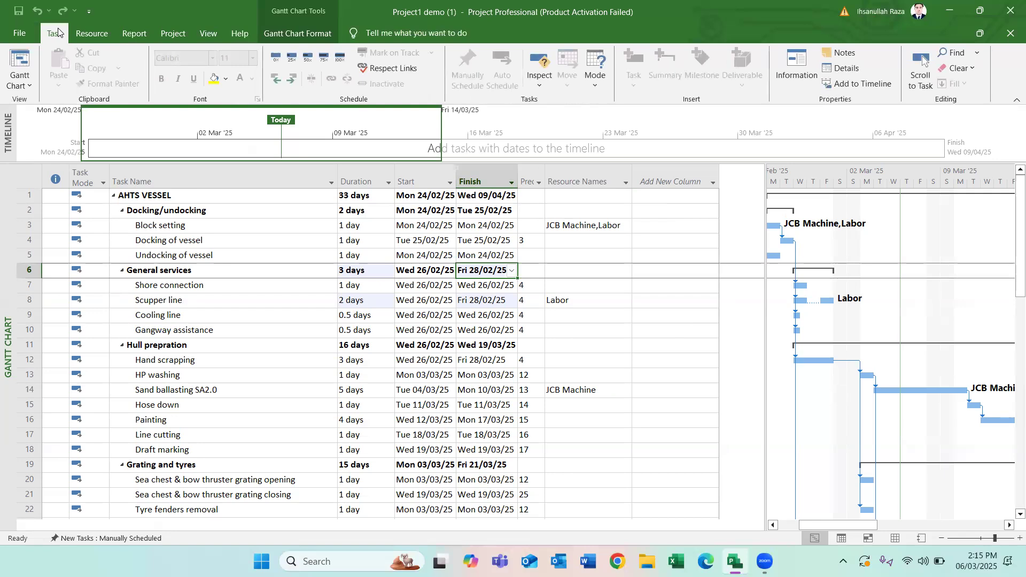
click(165, 230)
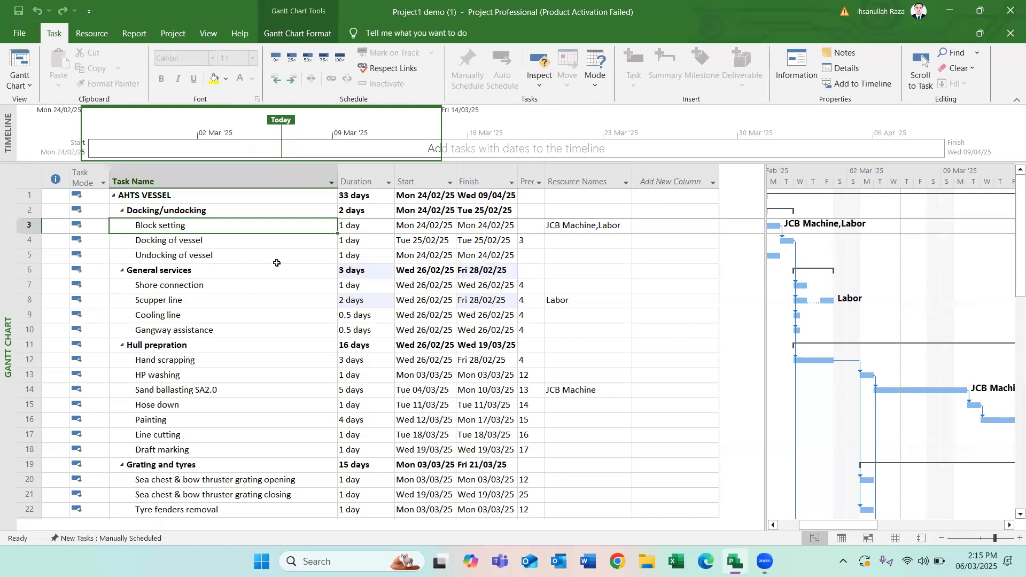
click(293, 56)
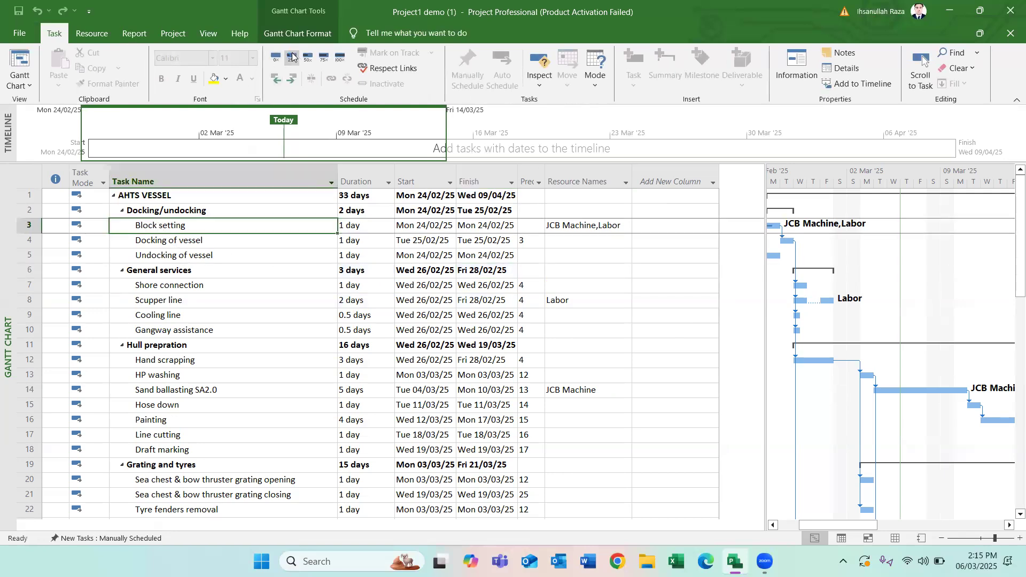
- Add % Complete and % Work Complete columns to the task table and compare both values for the Docking/undocking summary task
click(711, 183)
click(648, 196)
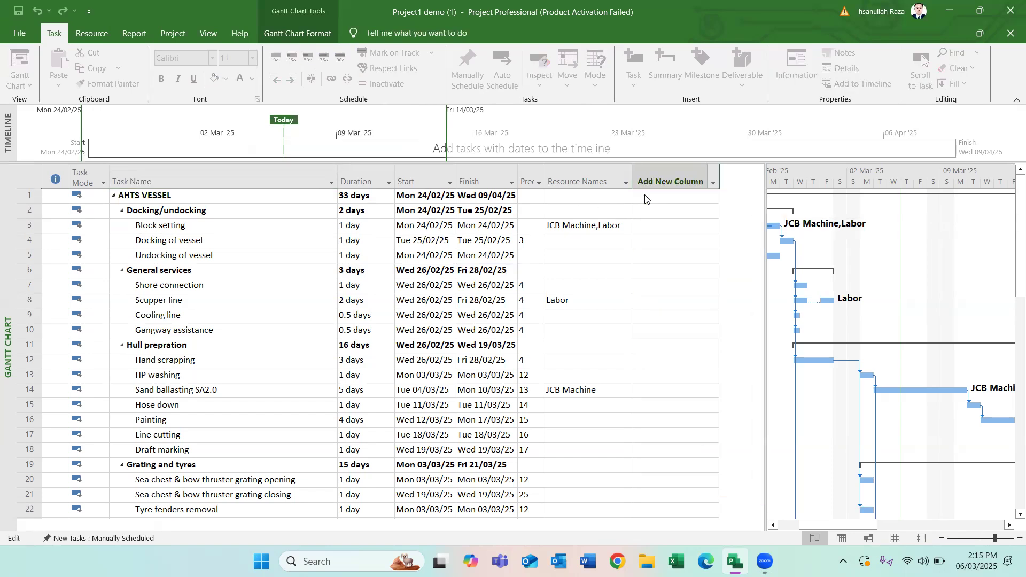
click(684, 226)
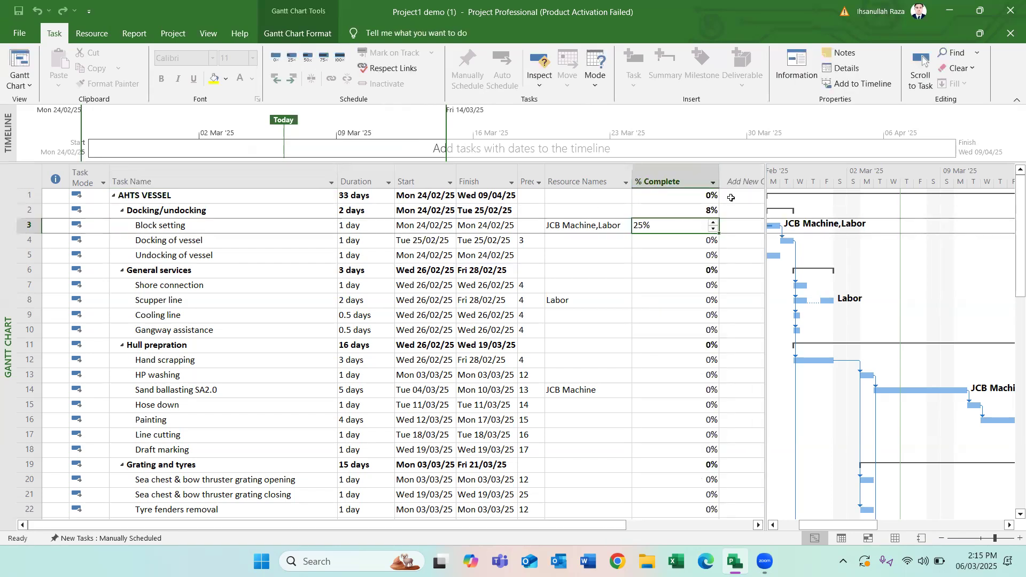
click(733, 180)
click(690, 207)
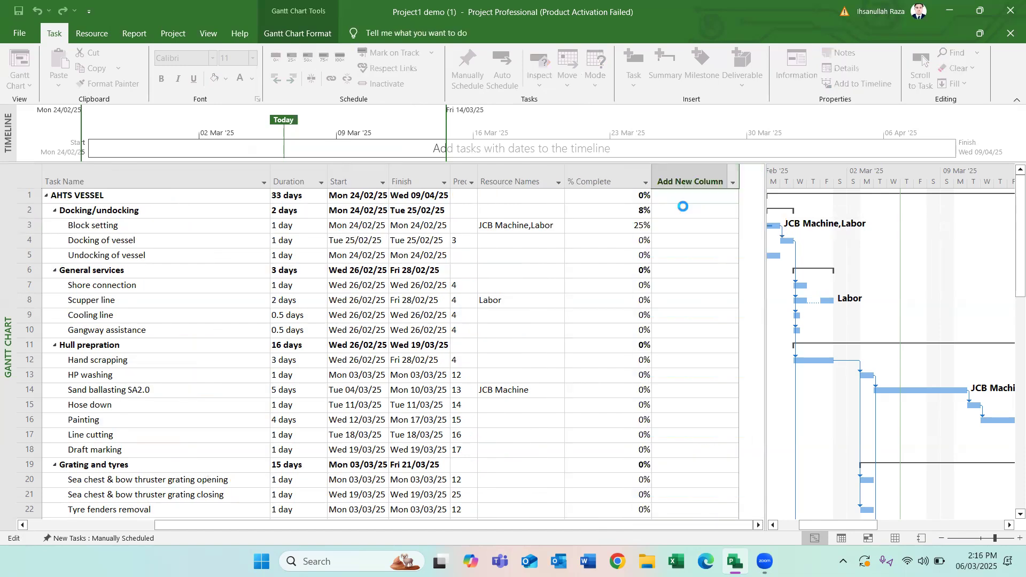
click(667, 268)
click(622, 211)
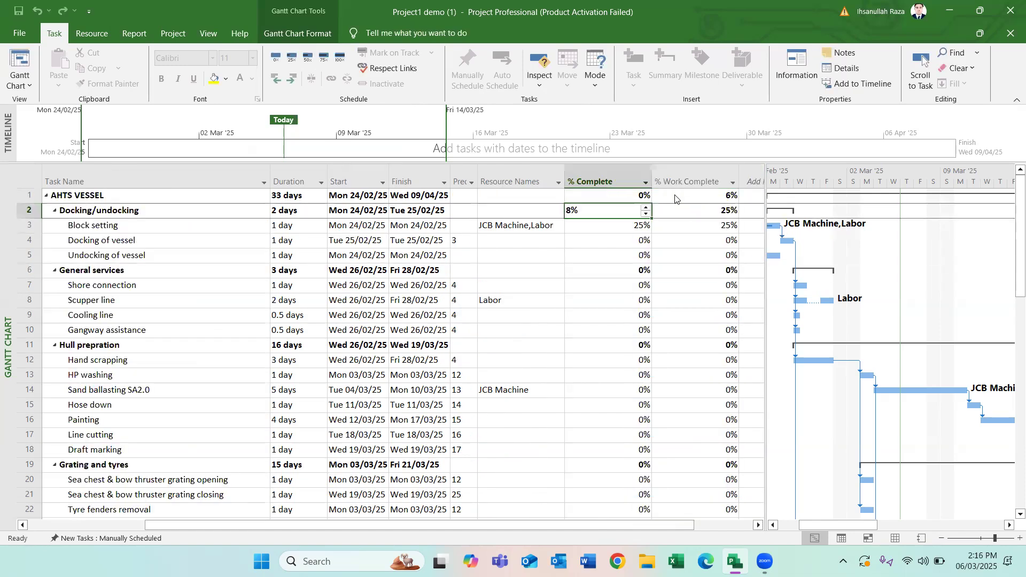
click(694, 210)
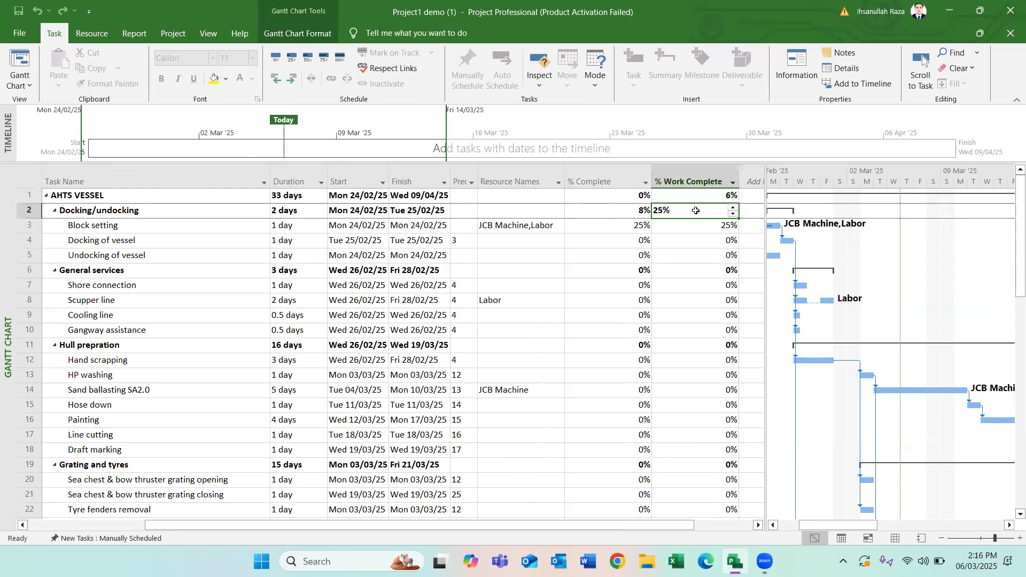
click(594, 212)
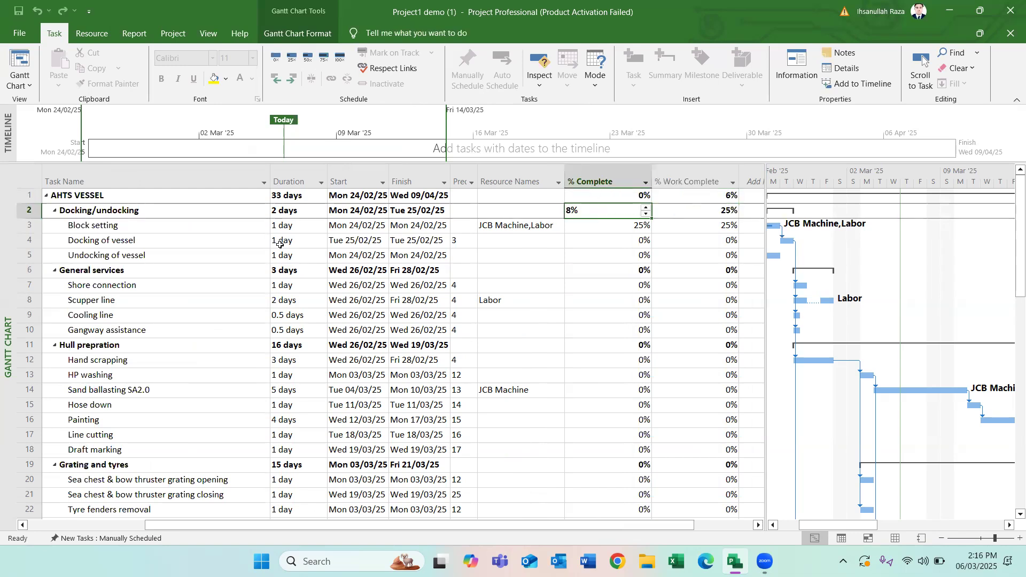
- Mark the Docking of vessel task as 75% complete and the Undocking of vessel task as 100% complete
click(624, 242)
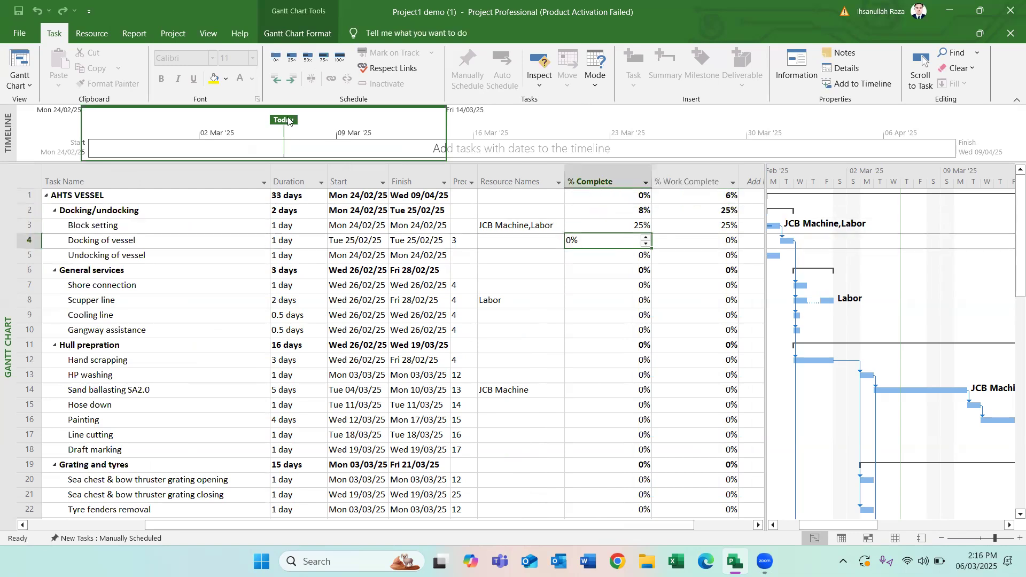
click(331, 60)
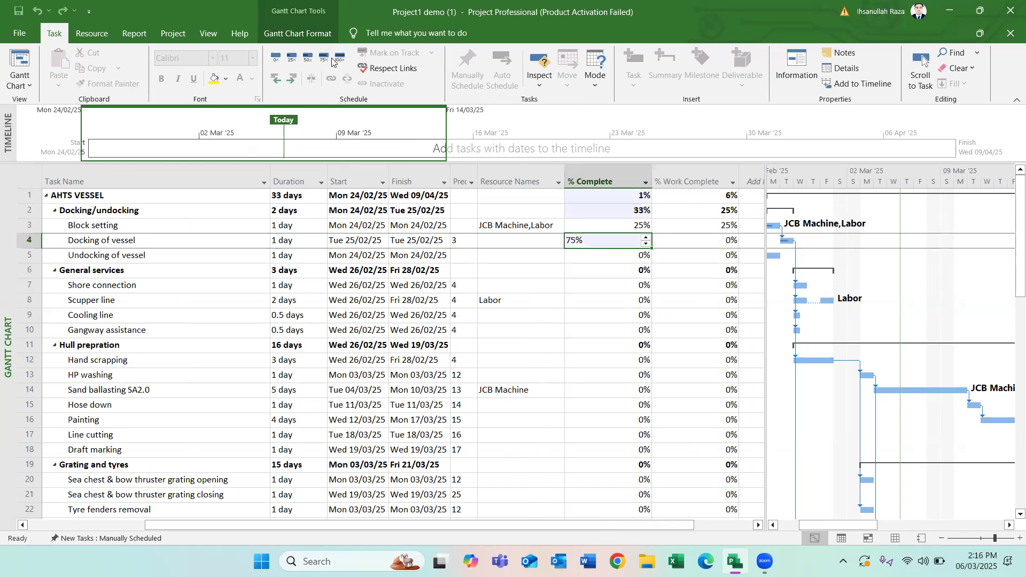
click(548, 285)
click(617, 257)
click(340, 58)
click(630, 343)
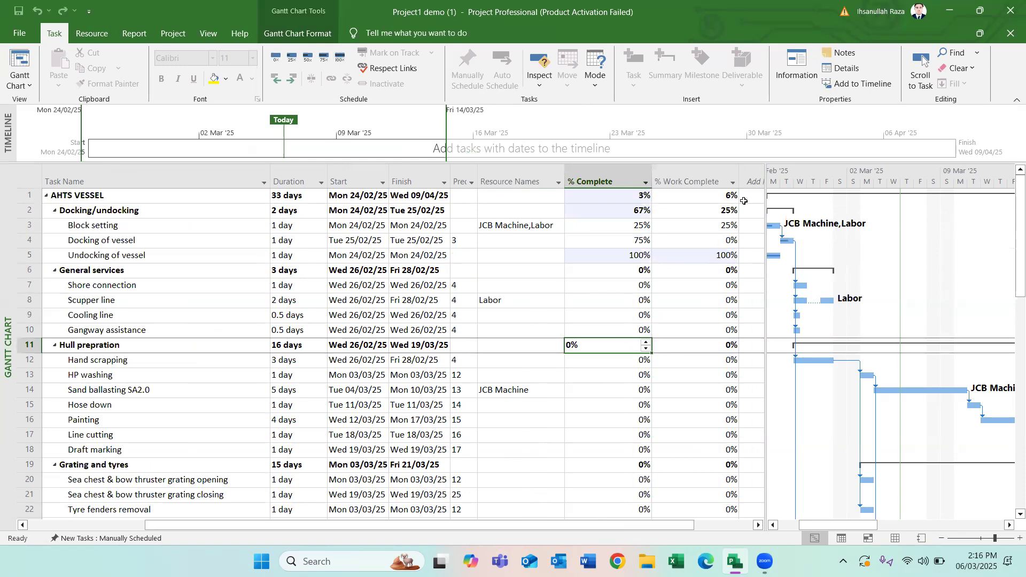
- Mark the Sand ballasting SA2.0 task under Hull prepration as 100% complete
click(631, 300)
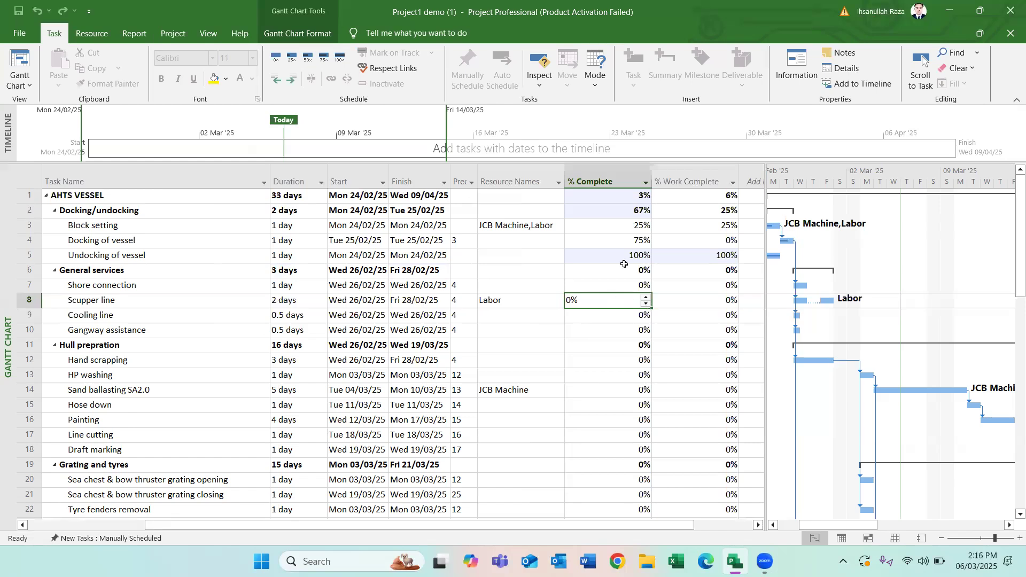
click(619, 390)
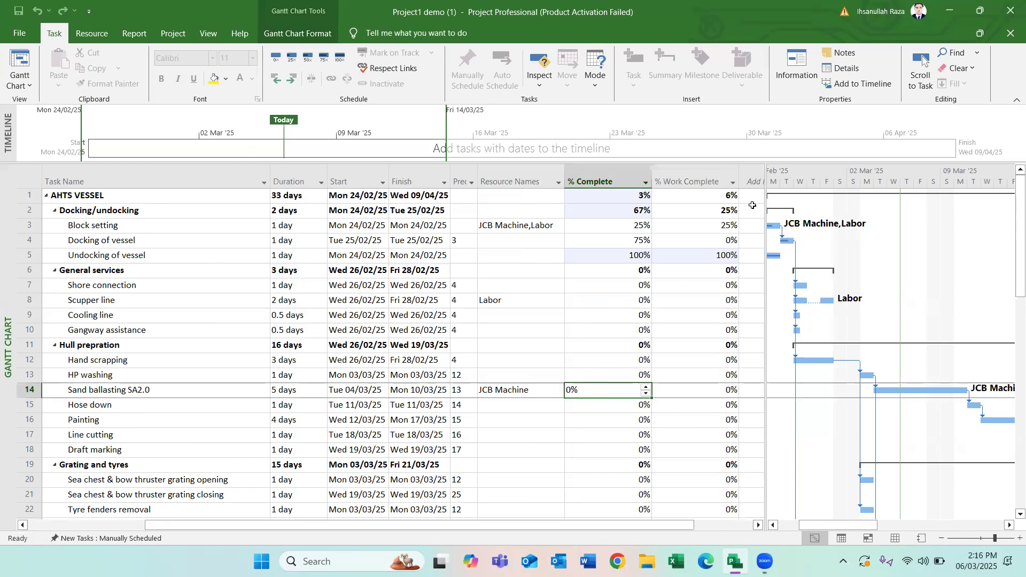
click(708, 196)
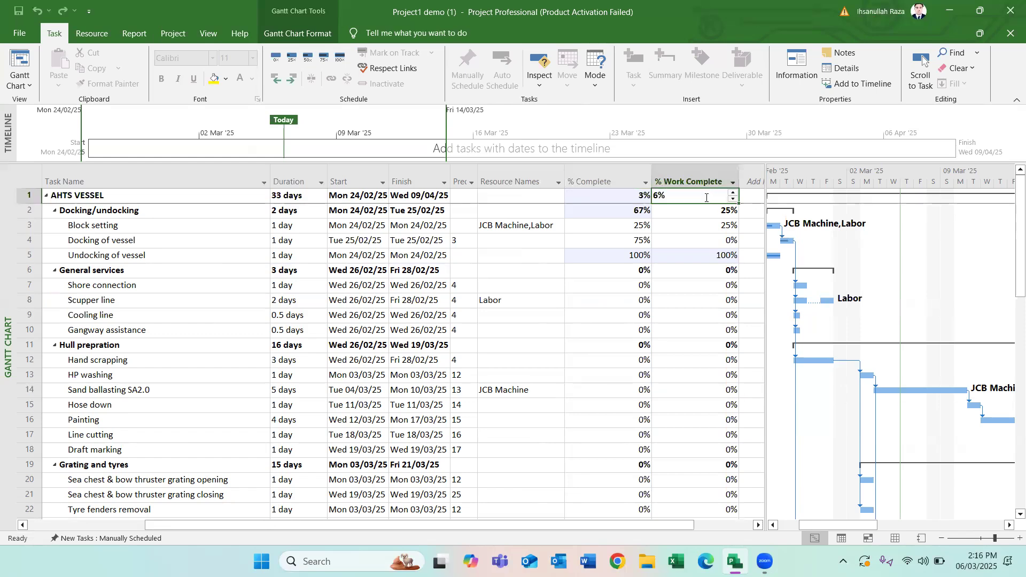
click(525, 389)
click(608, 390)
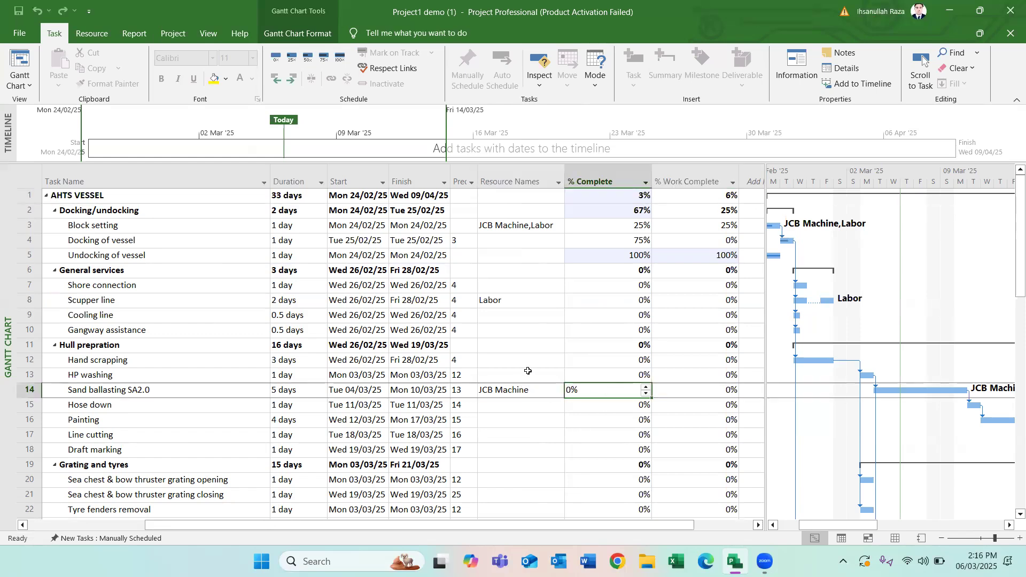
click(339, 57)
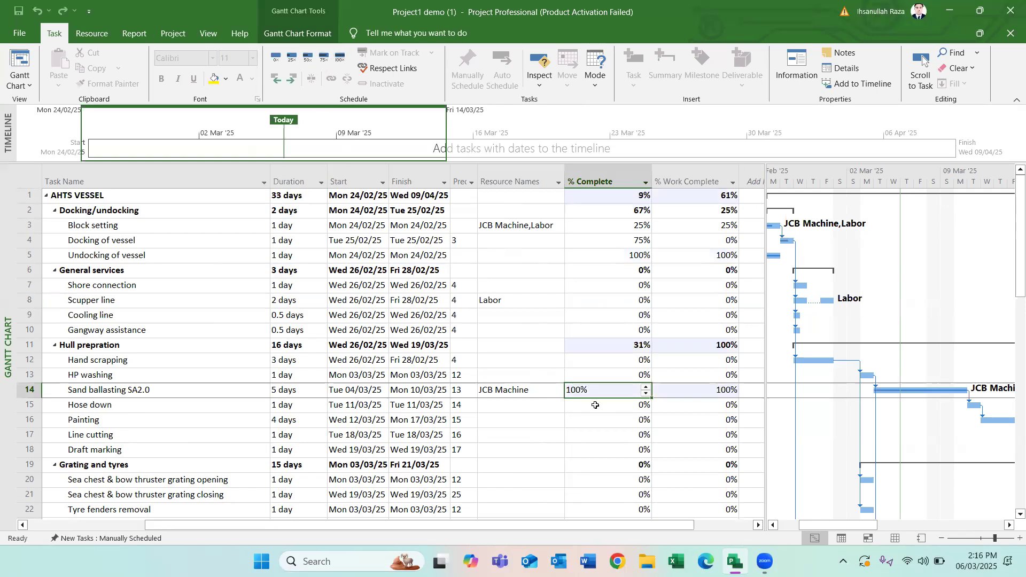
click(645, 436)
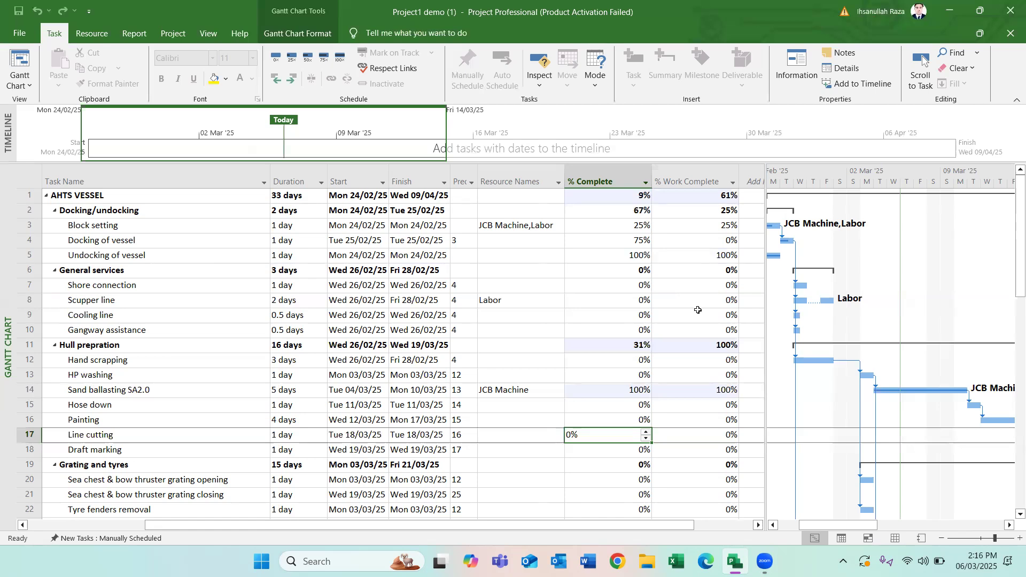
- Review the actual and remaining duration, work and cost in the project statistics, then close them
click(180, 40)
click(180, 70)
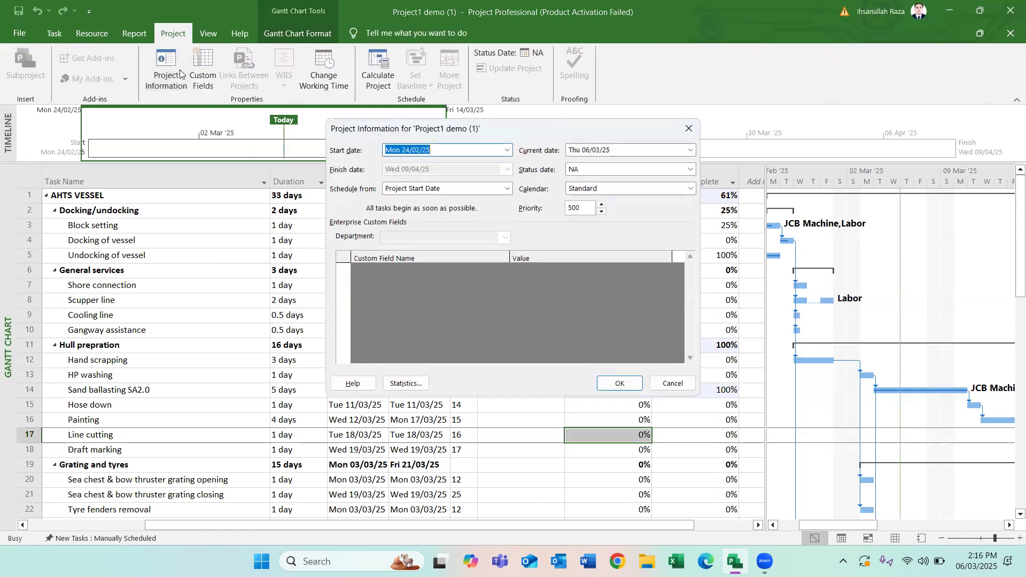
click(403, 384)
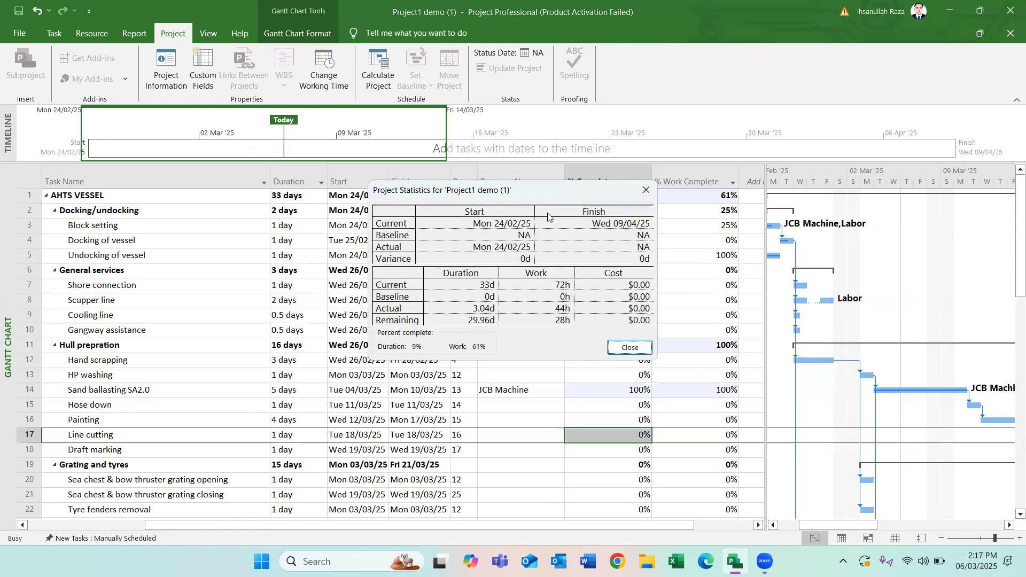
drag(559, 187, 551, 149)
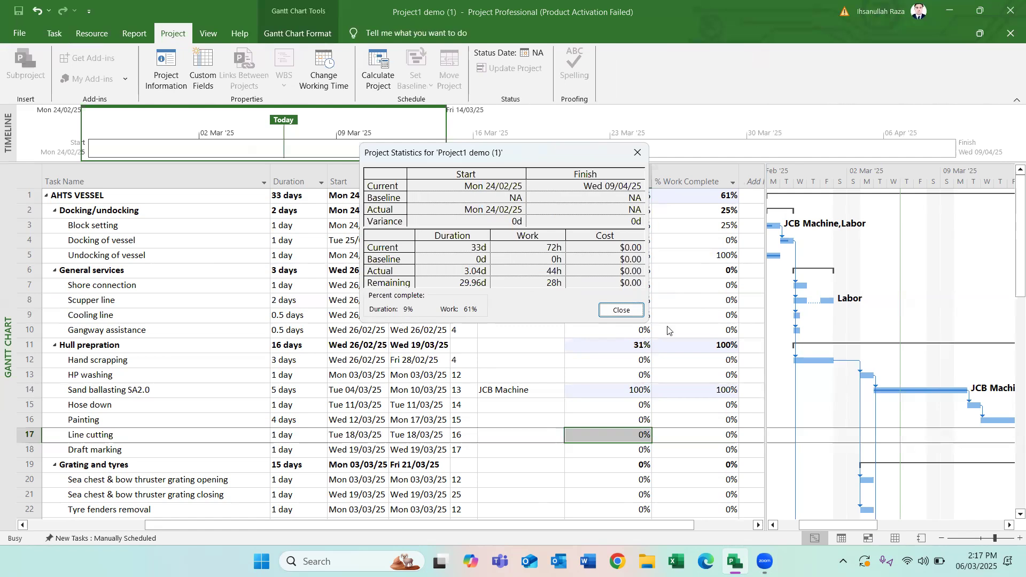
click(621, 310)
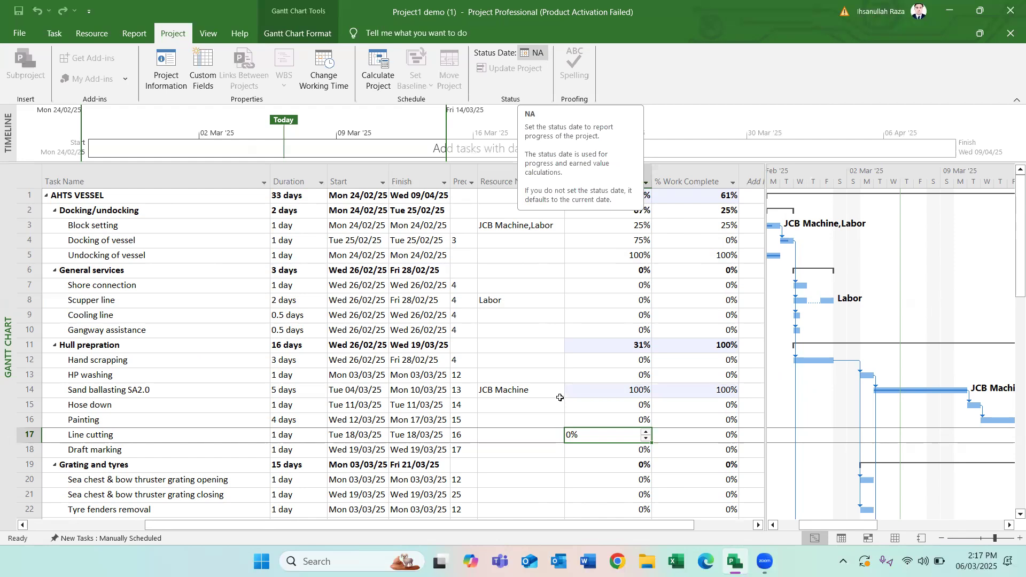
- Set the project status date to Monday 10/03/2025
click(533, 53)
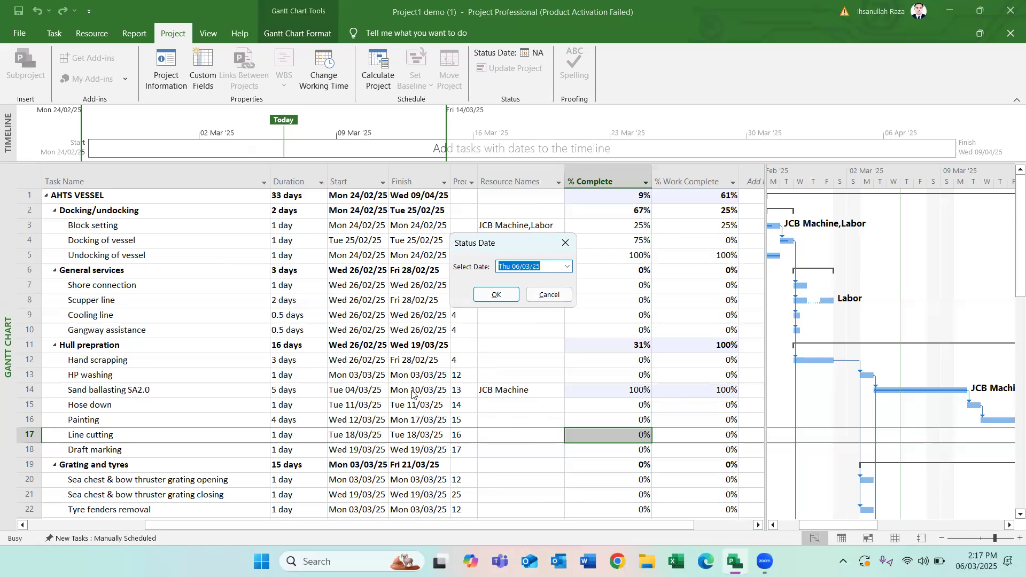
click(566, 268)
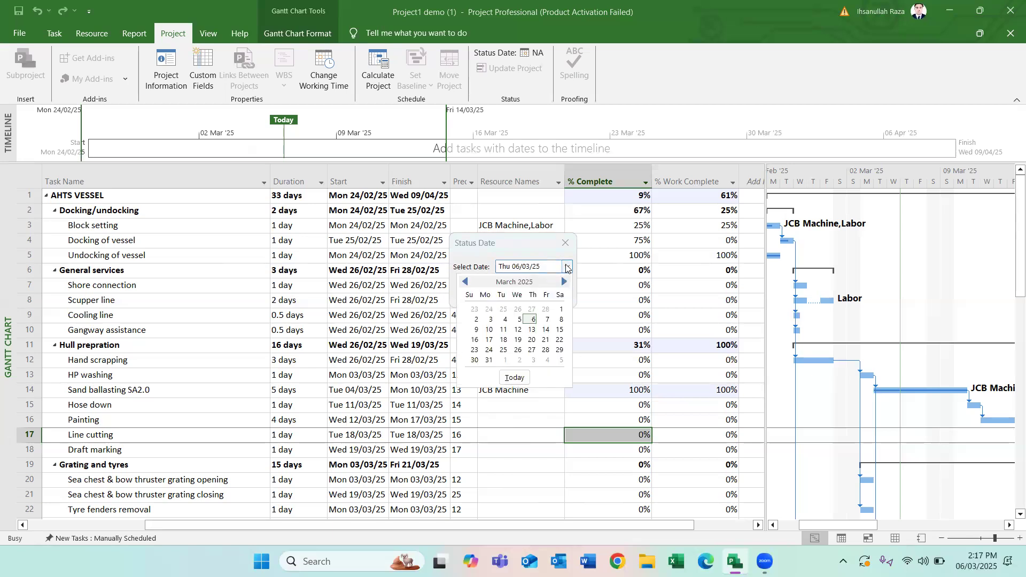
click(491, 329)
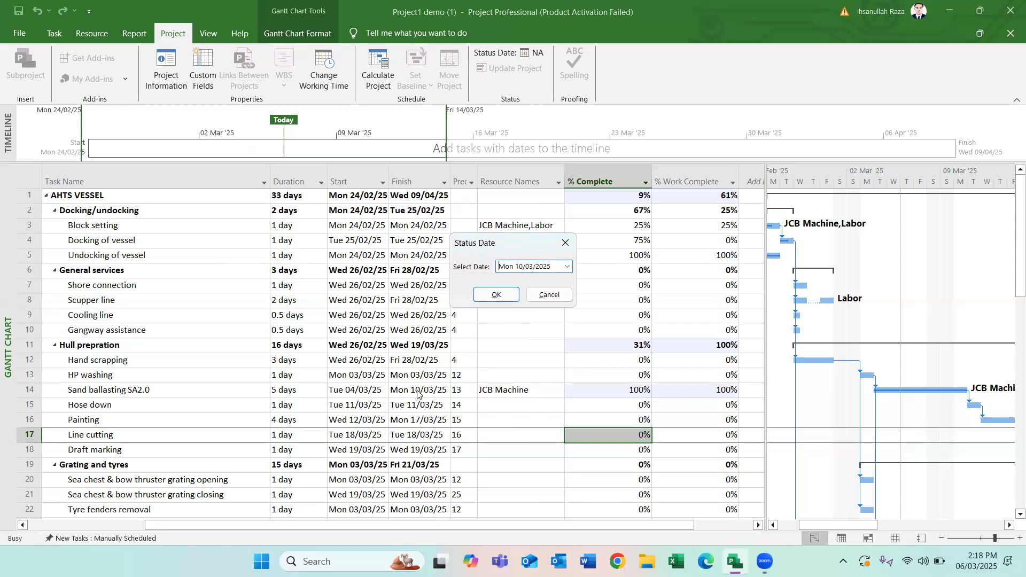
click(496, 294)
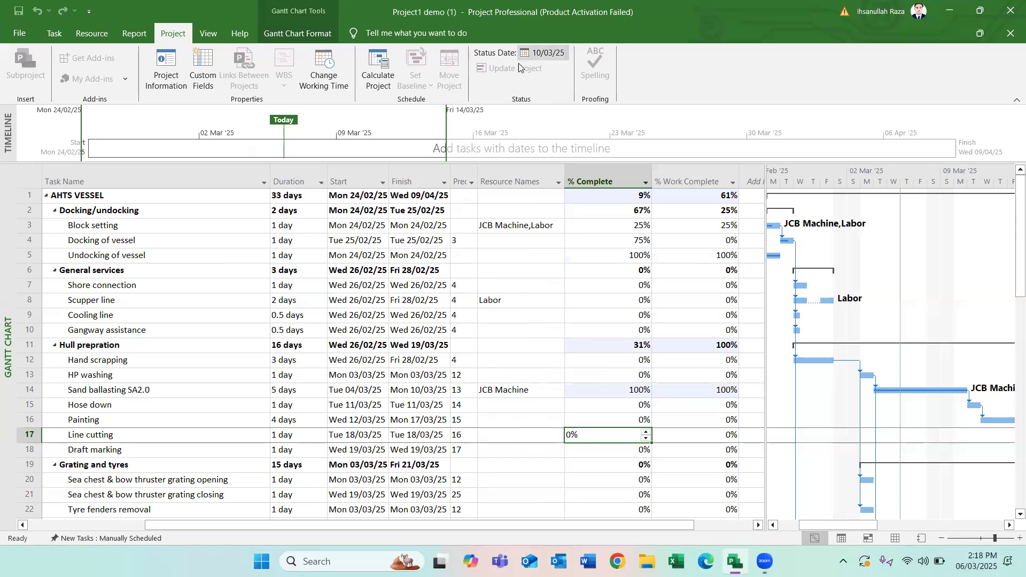
- Reopen the project statistics to review the percent complete for duration and work with the 10/03/25 status date
mouse_move(806, 527)
mouse_down()
mouse_move(856, 526)
mouse_move(813, 531)
mouse_up()
scroll(855, 521, right, 3)
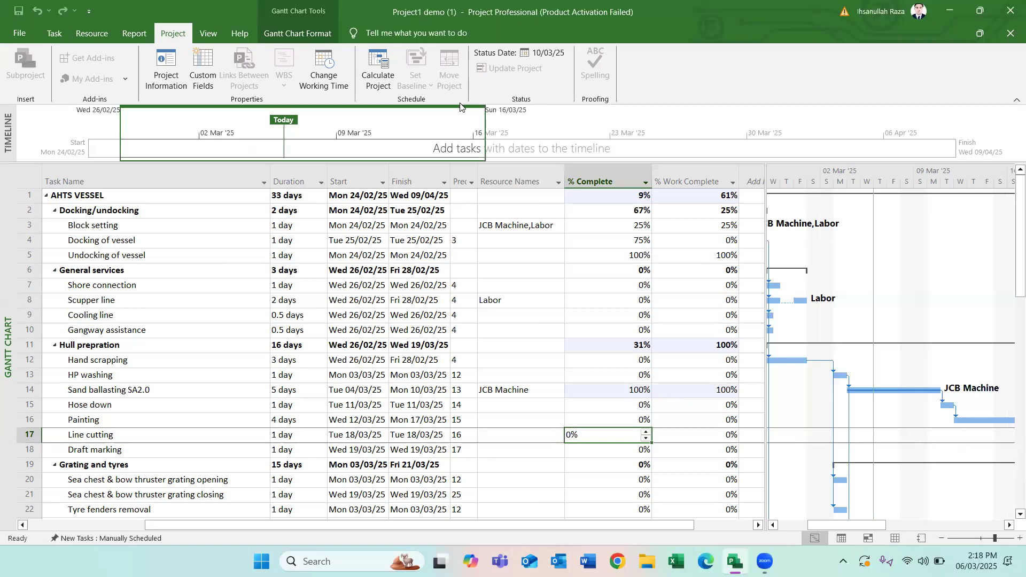
click(176, 79)
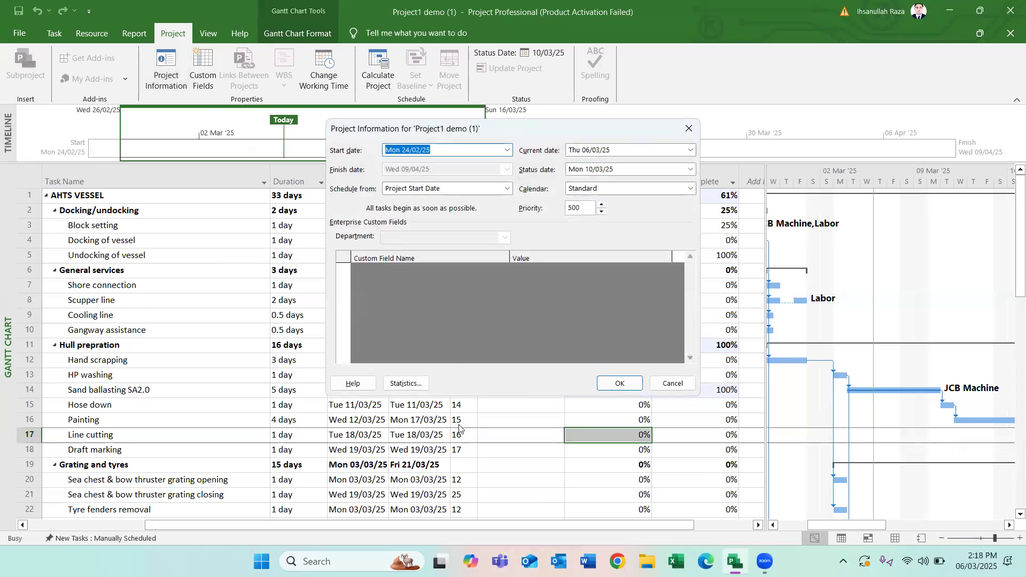
click(404, 383)
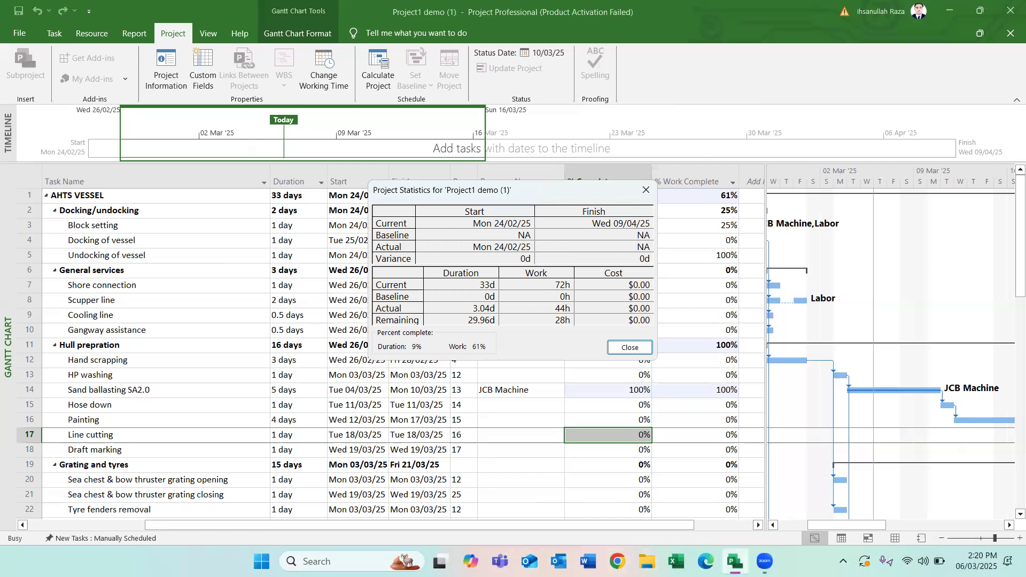
click(764, 561)
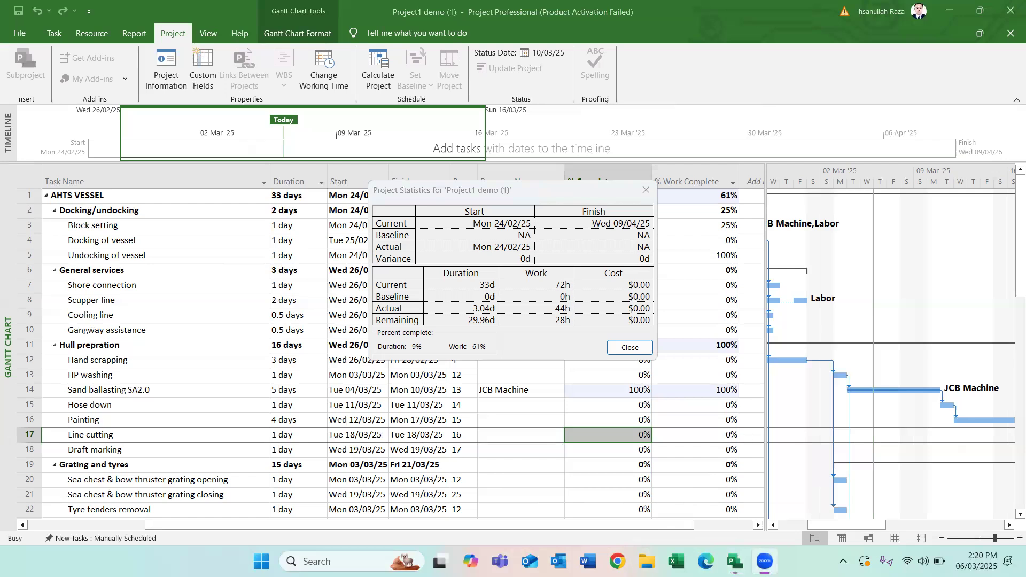
click(735, 561)
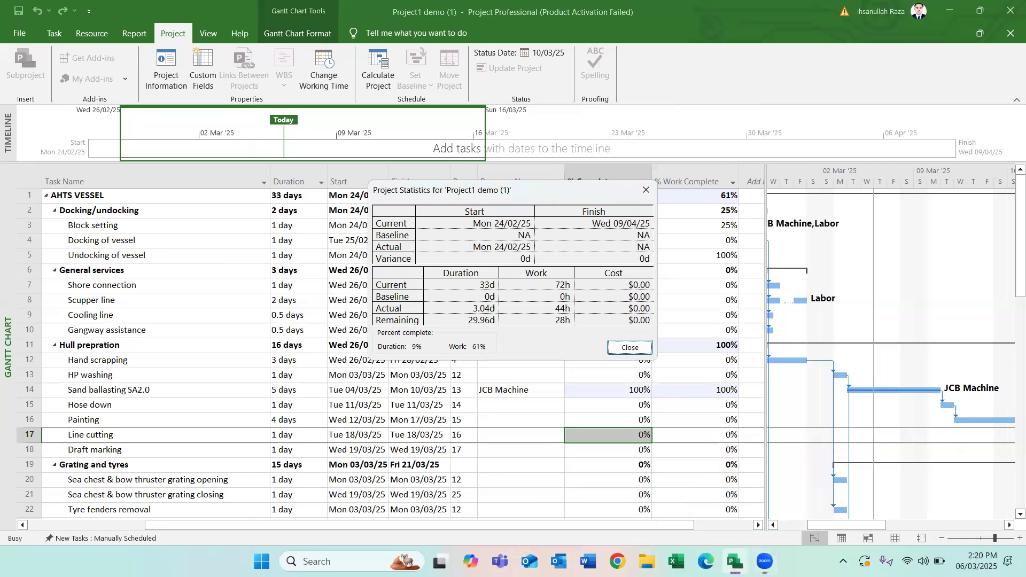
click(765, 561)
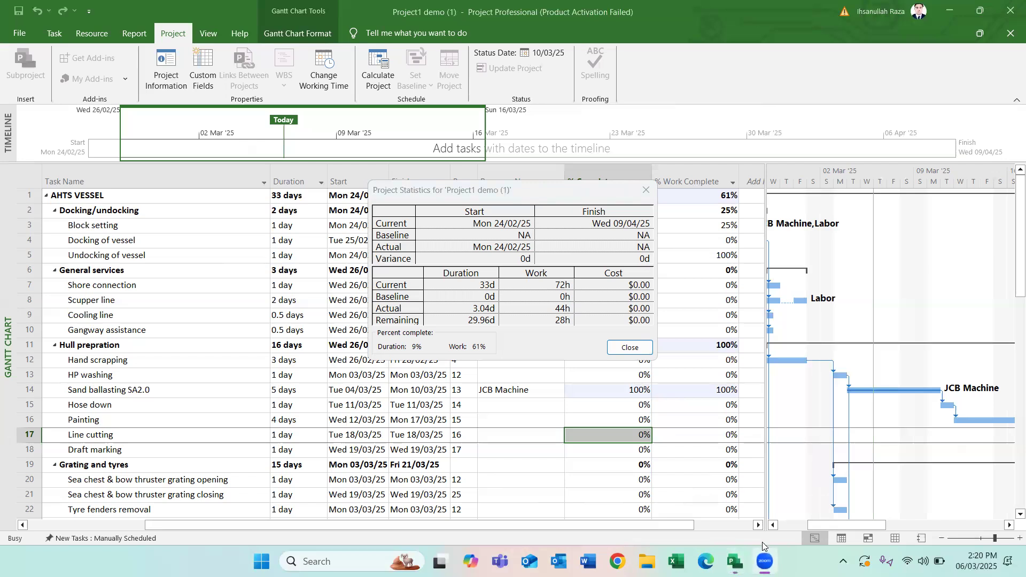